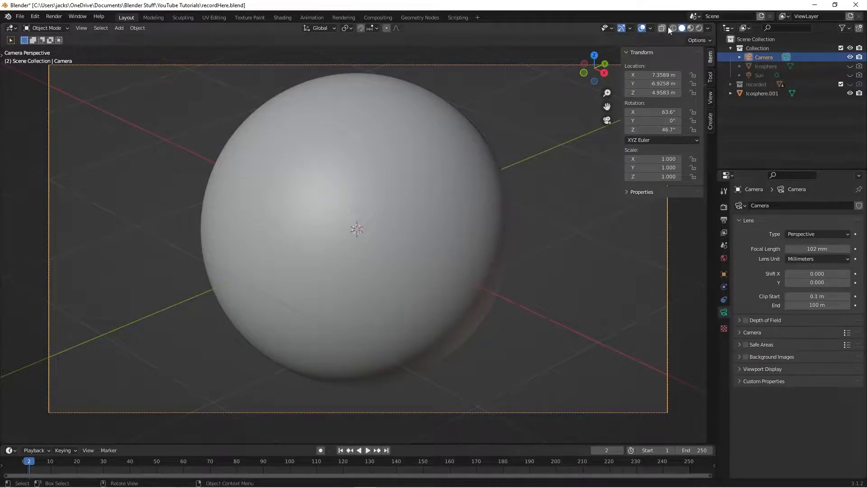
Show the viewport in Rendered shading and disable Scene World lighting so the sphere is lit by the built-in environment.
{"action": "left_click", "coordinate": [580, 262]}
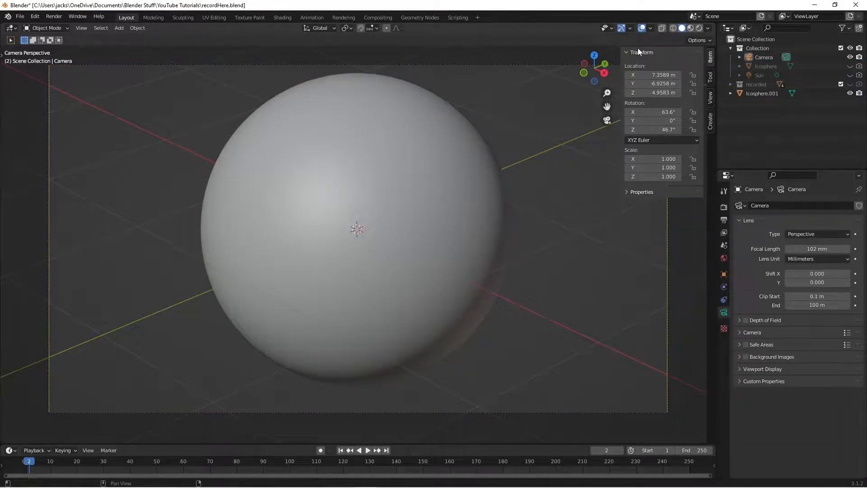
{"action": "left_click", "coordinate": [627, 53]}
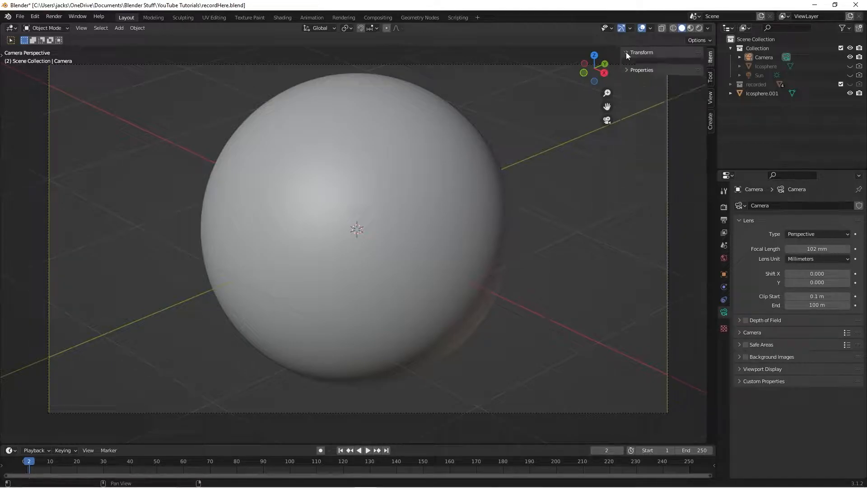
{"action": "left_click", "coordinate": [700, 28]}
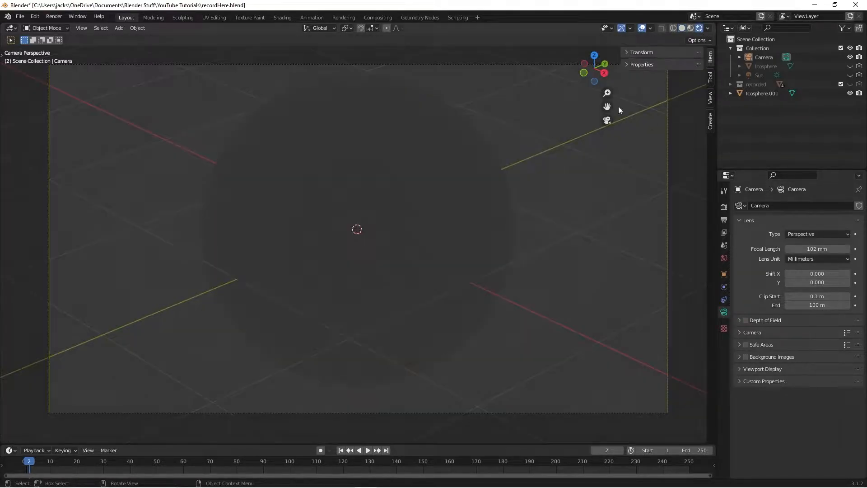
{"action": "left_click", "coordinate": [724, 207]}
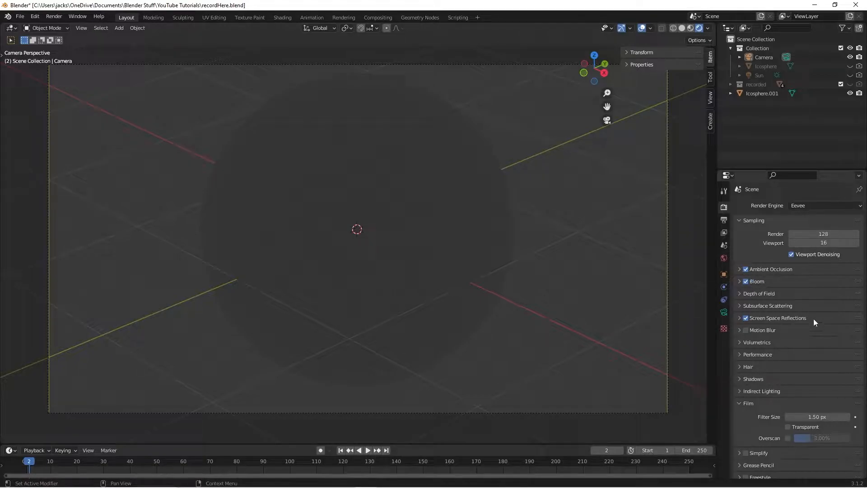
{"action": "left_click", "coordinate": [708, 30]}
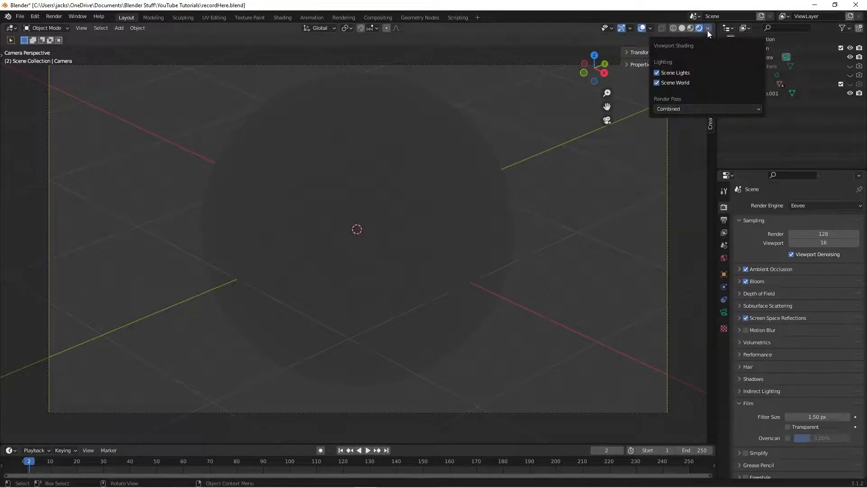
{"action": "left_click", "coordinate": [676, 83]}
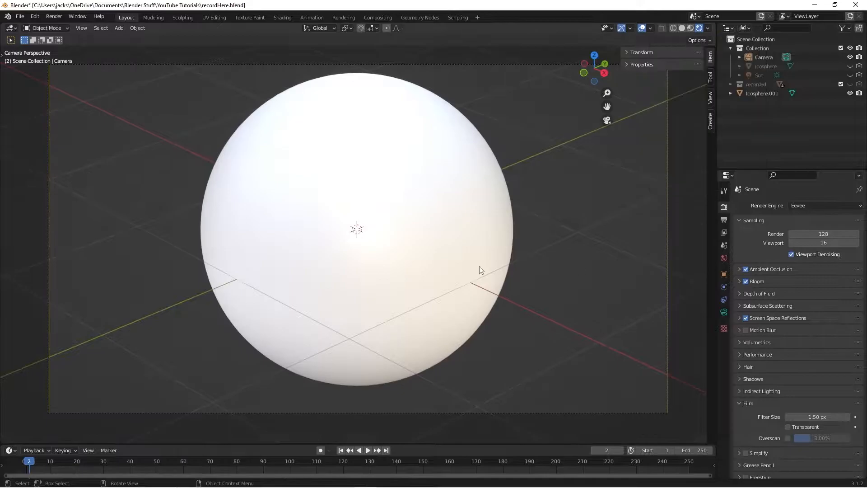
Choose the green forest HDRI as the viewport's environment lighting and keep the camera view.
{"action": "left_click", "coordinate": [708, 28]}
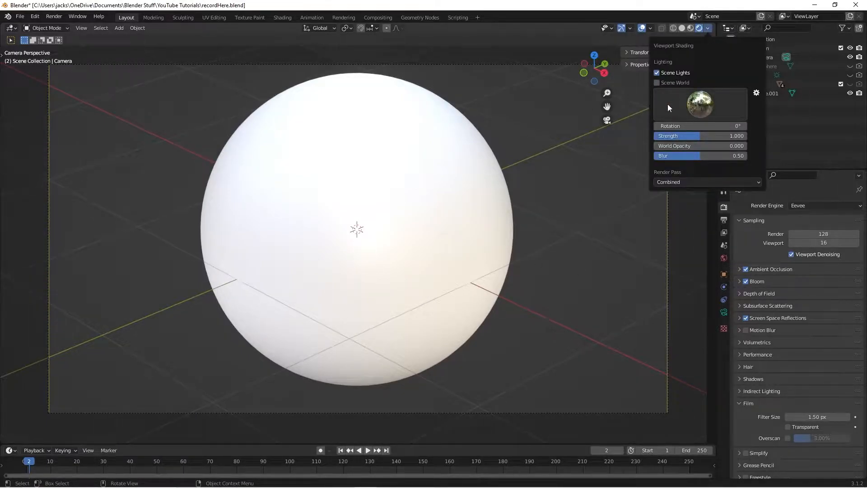
{"action": "left_click", "coordinate": [707, 28]}
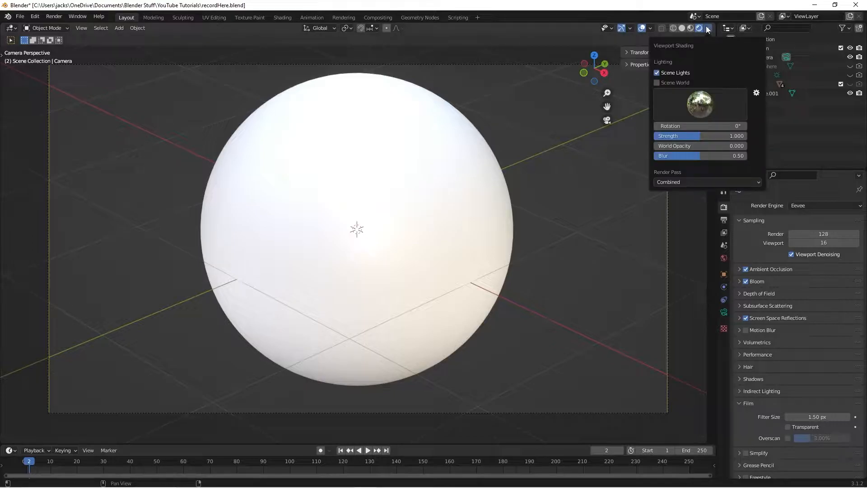
{"action": "left_click", "coordinate": [706, 115]}
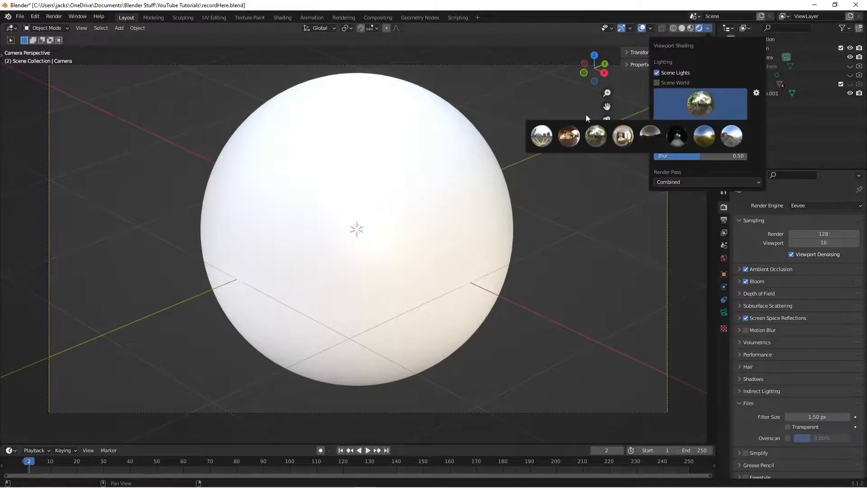
{"action": "left_click", "coordinate": [598, 138]}
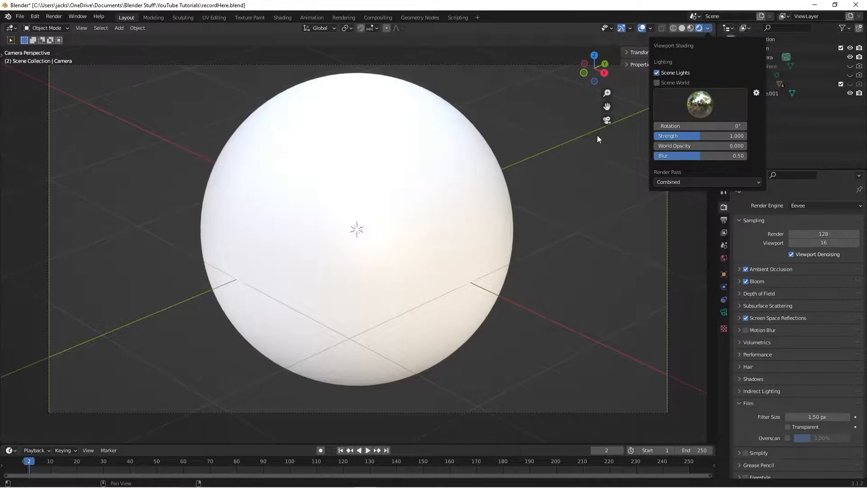
{"action": "mouse_move", "coordinate": [525, 184]}
{"action": "middle_mouse_down"}
{"action": "mouse_move", "coordinate": [275, 171]}
{"action": "mouse_move", "coordinate": [461, 187]}
{"action": "middle_mouse_up"}
{"action": "key", "text": "KP_0"}
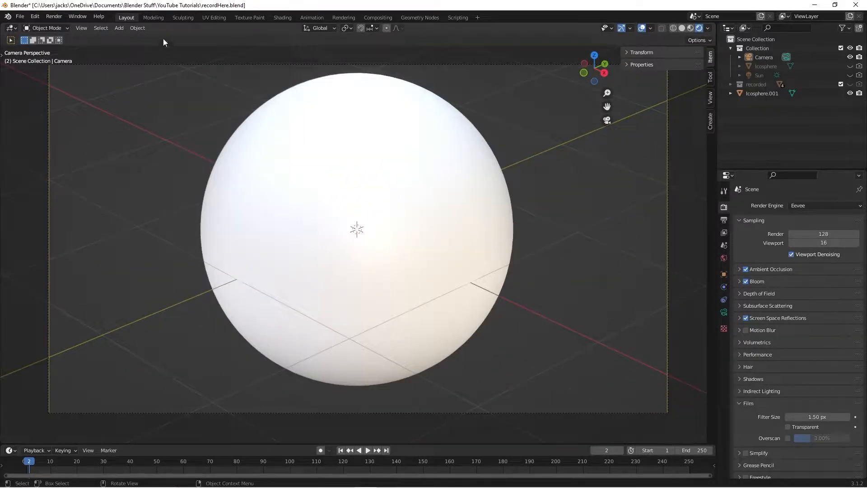
Switch to the Shading workspace and give the sphere a new material named stainlessSteel.
{"action": "left_click", "coordinate": [283, 18]}
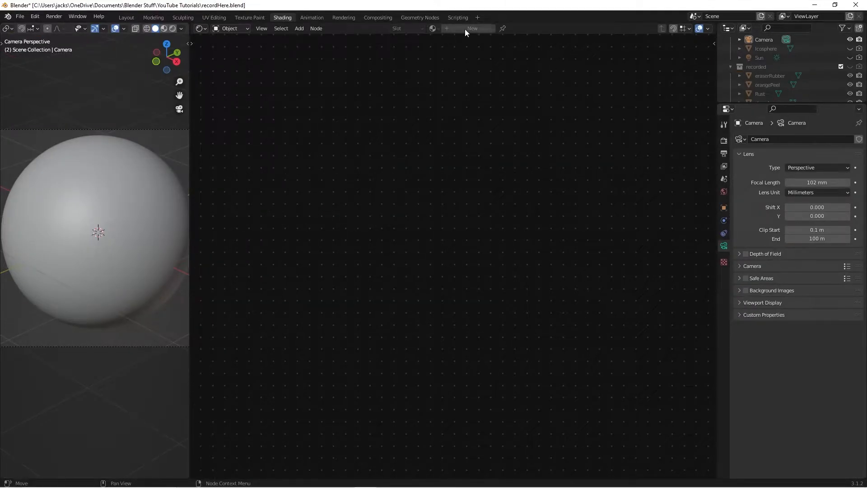
{"action": "left_click", "coordinate": [104, 229]}
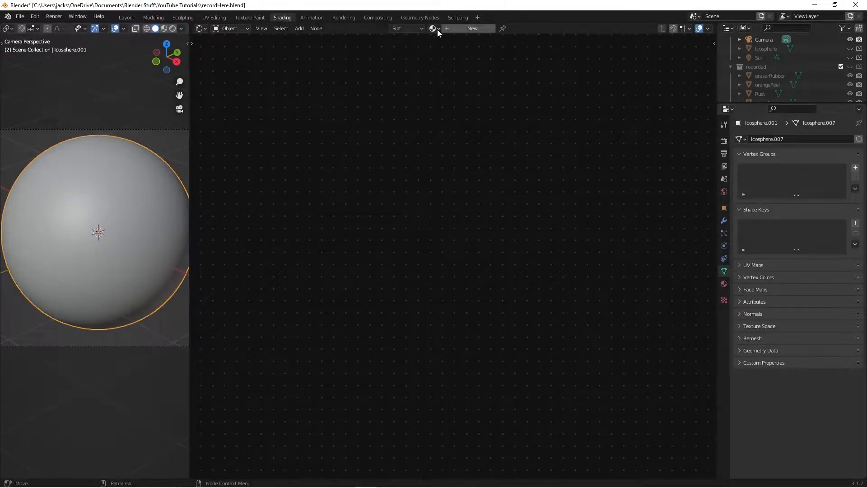
{"action": "left_click", "coordinate": [473, 28]}
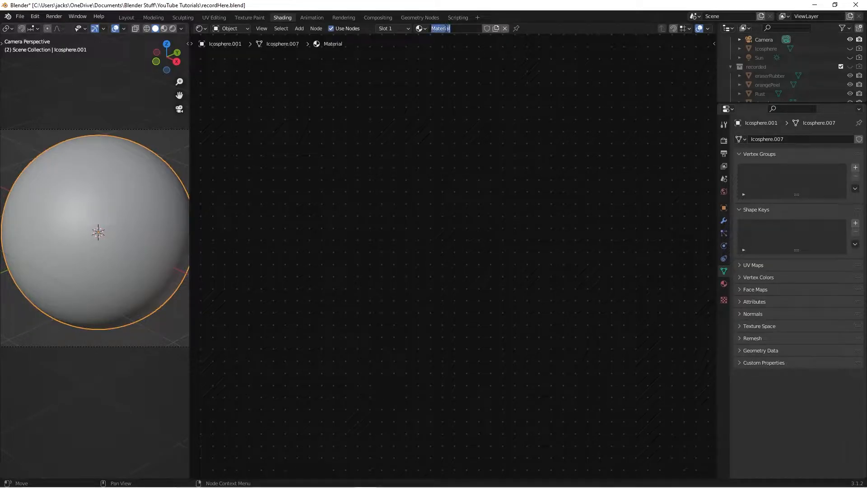
{"action": "type", "text": "stainlessSteel"}
{"action": "key", "text": "Return"}
{"action": "key", "text": "Home"}
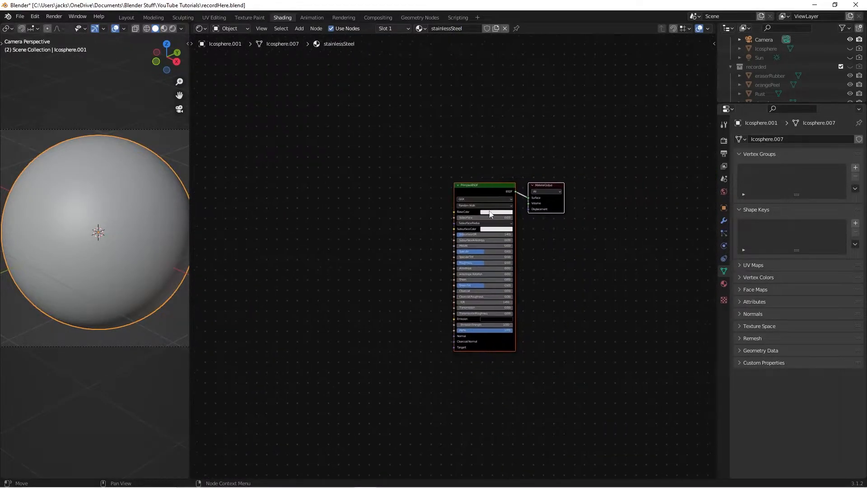
{"action": "scroll", "coordinate": [491, 214], "scroll_direction": "up", "scroll_amount": 2}
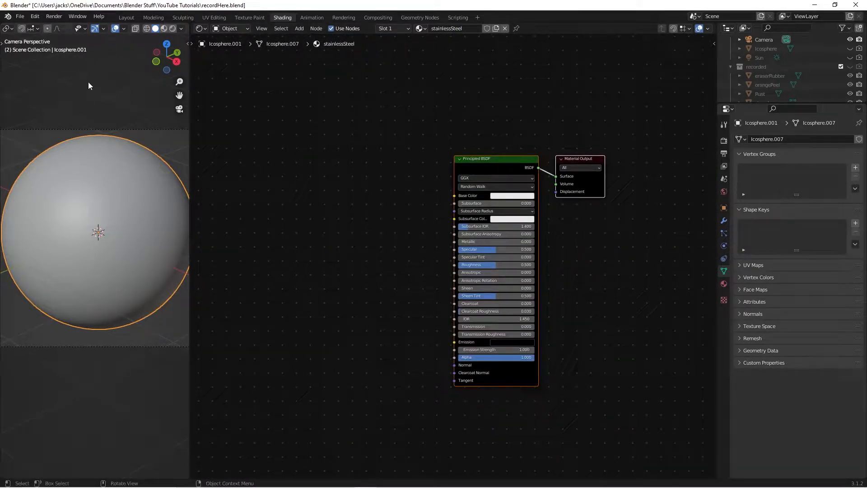
Set the preview viewport to Rendered shading with Scene World off and an environment strength of 1.
{"action": "left_click", "coordinate": [172, 29]}
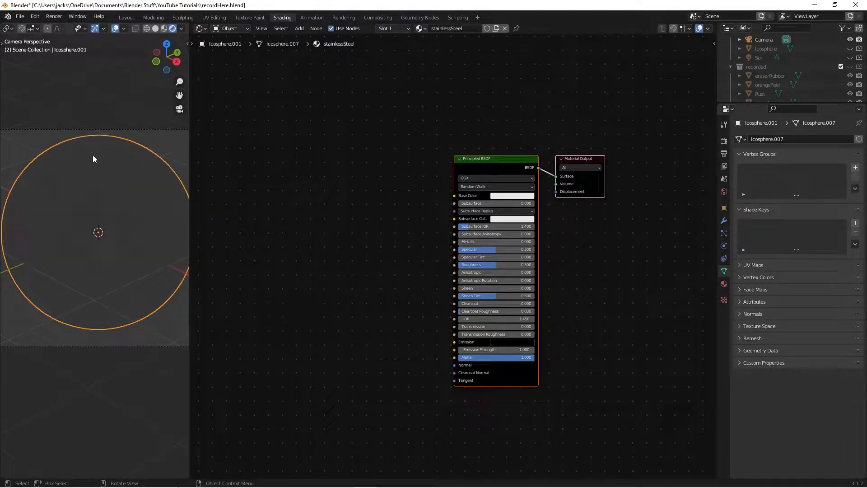
{"action": "left_click", "coordinate": [182, 29]}
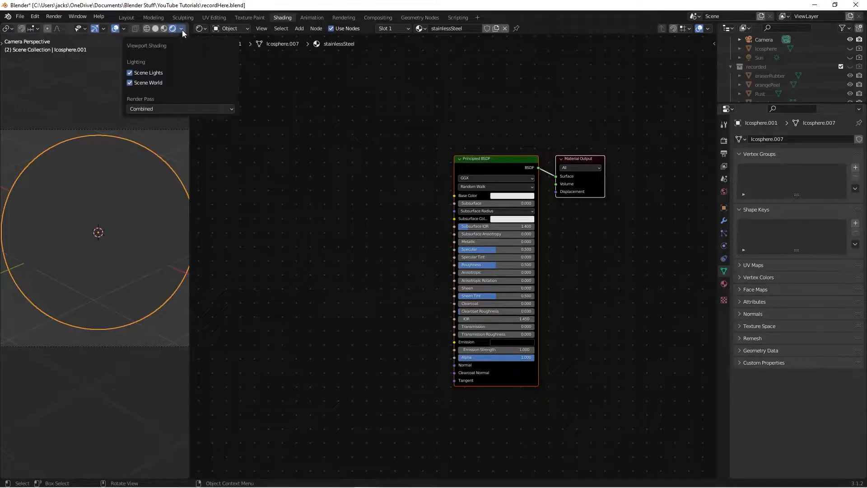
{"action": "left_click", "coordinate": [146, 84]}
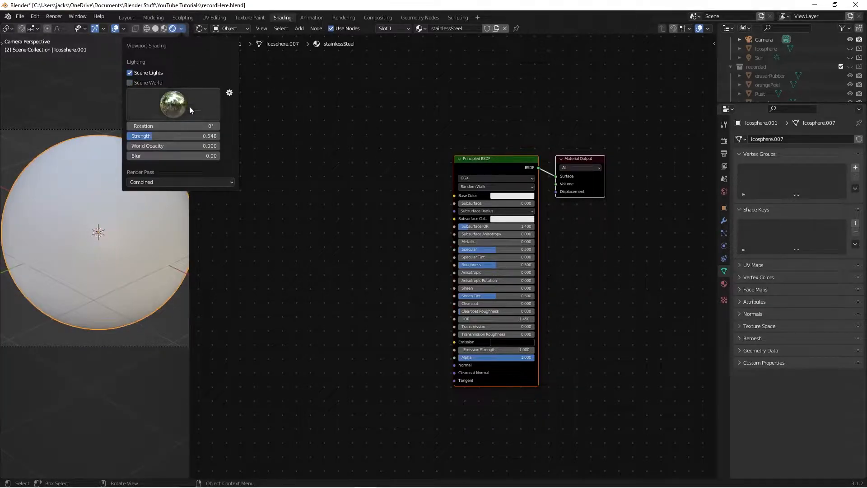
{"action": "double_click", "coordinate": [157, 136]}
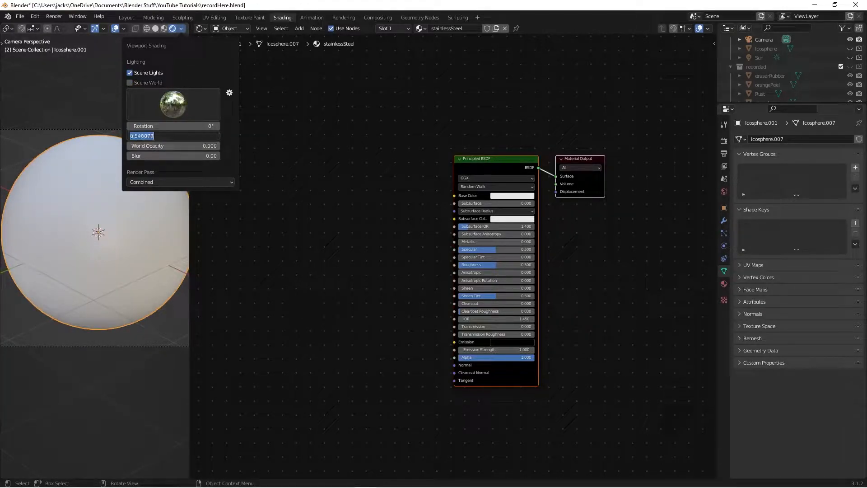
{"action": "type", "text": "1"}
{"action": "key", "text": "Return"}
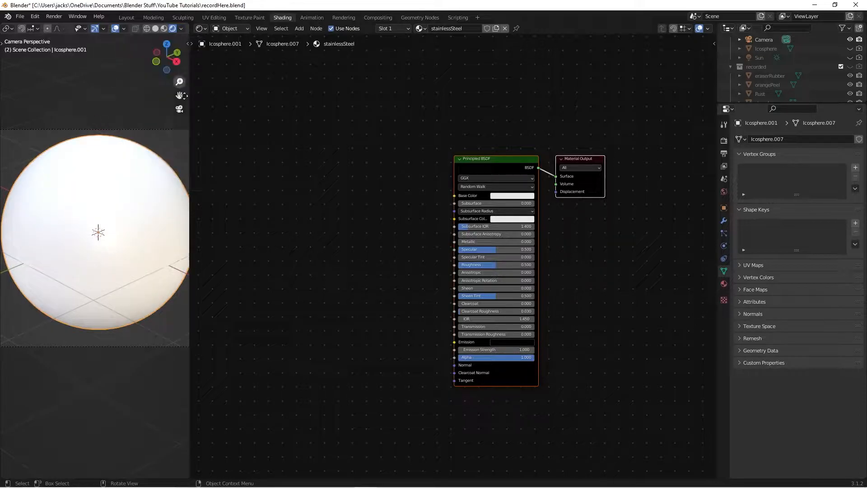
{"action": "middle_click_drag", "start_coordinate": [63, 248], "coordinate": [103, 248]}
{"action": "key", "text": "KP_0"}
{"action": "scroll", "coordinate": [104, 253], "scroll_direction": "up", "scroll_amount": 4}
{"action": "scroll", "coordinate": [106, 256], "scroll_direction": "up", "scroll_amount": 2}
{"action": "key", "text": "KP_0"}
Add a Noise Texture node in the empty space well before the Principled BSDF.
{"action": "left_click", "coordinate": [379, 267]}
{"action": "scroll", "coordinate": [356, 257], "scroll_direction": "down", "scroll_amount": 4}
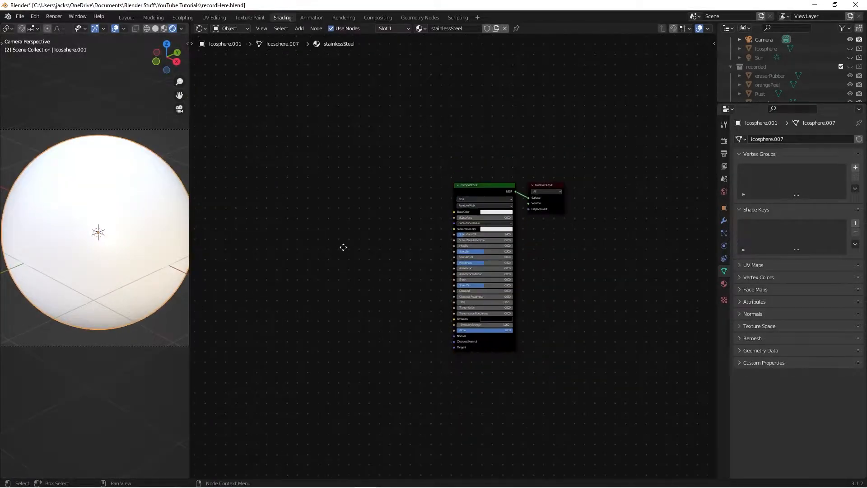
{"action": "middle_click_drag", "start_coordinate": [334, 248], "coordinate": [507, 263]}
{"action": "key", "text": "shift+a"}
{"action": "left_click", "coordinate": [348, 219]}
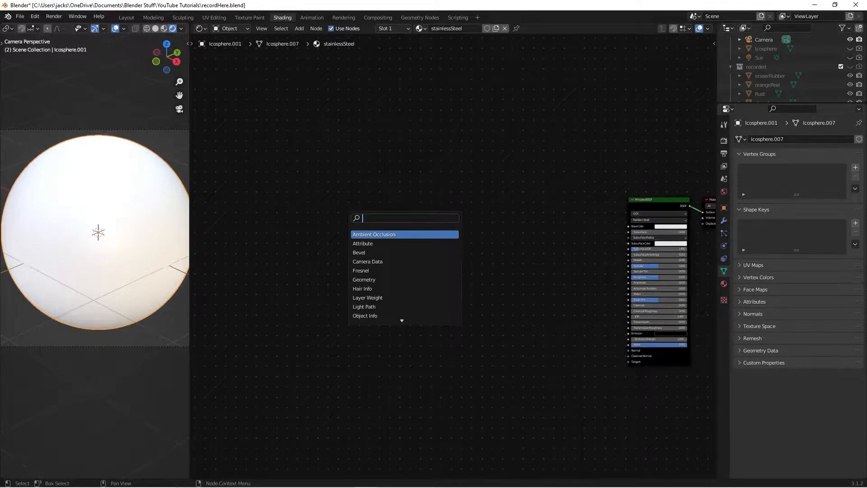
{"action": "type", "text": "noi"}
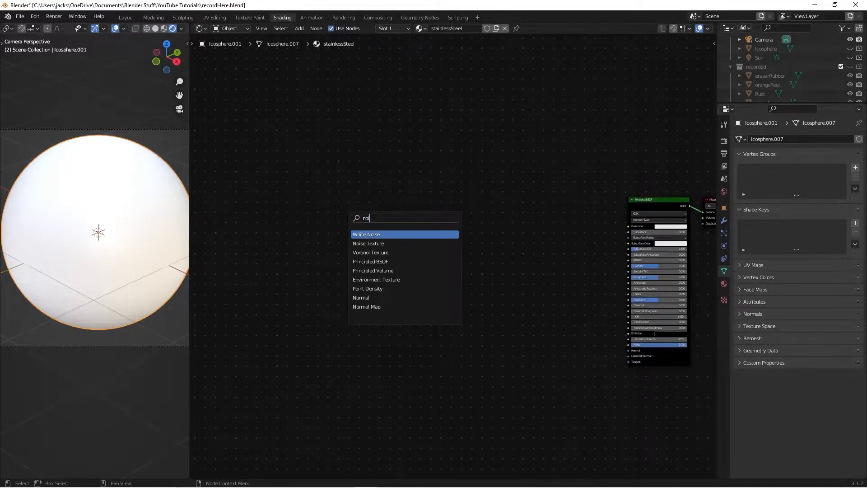
{"action": "type", "text": "s"}
{"action": "key", "text": "Down"}
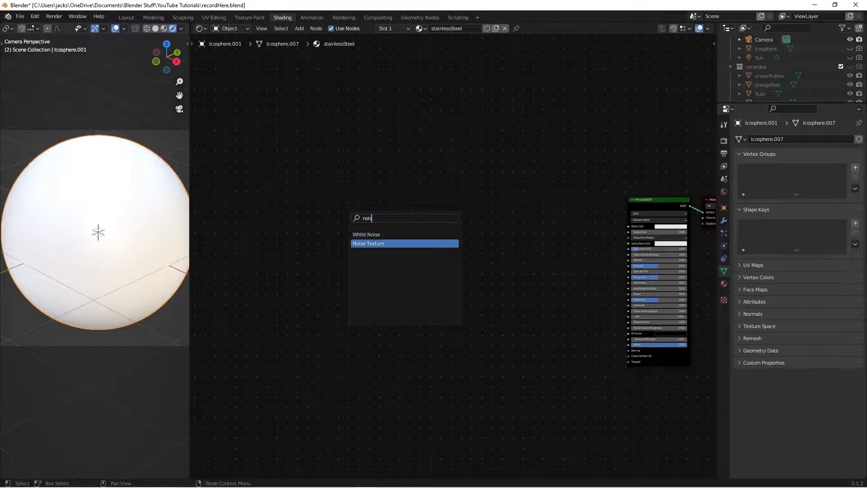
{"action": "key", "text": "Return"}
{"action": "left_click", "coordinate": [333, 196]}
{"action": "scroll", "coordinate": [405, 259], "scroll_direction": "up", "scroll_amount": 3}
{"action": "middle_click_drag", "start_coordinate": [370, 243], "coordinate": [429, 257]}
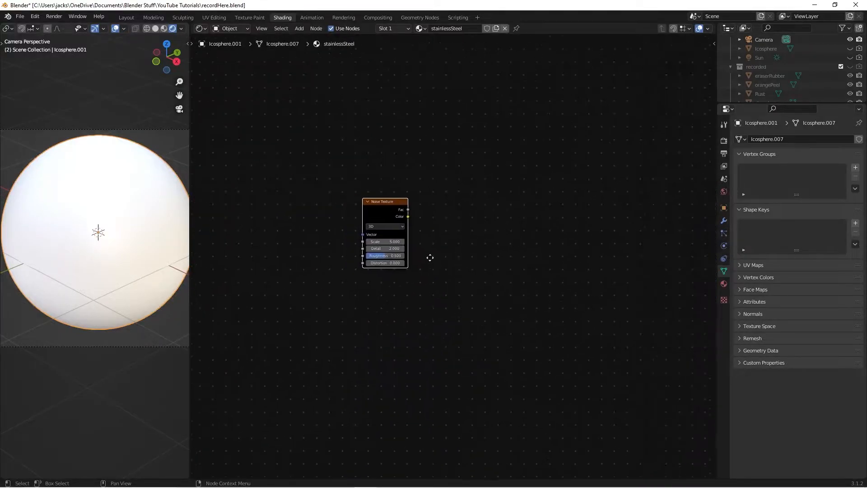
{"action": "scroll", "coordinate": [429, 256], "scroll_direction": "up", "scroll_amount": 3}
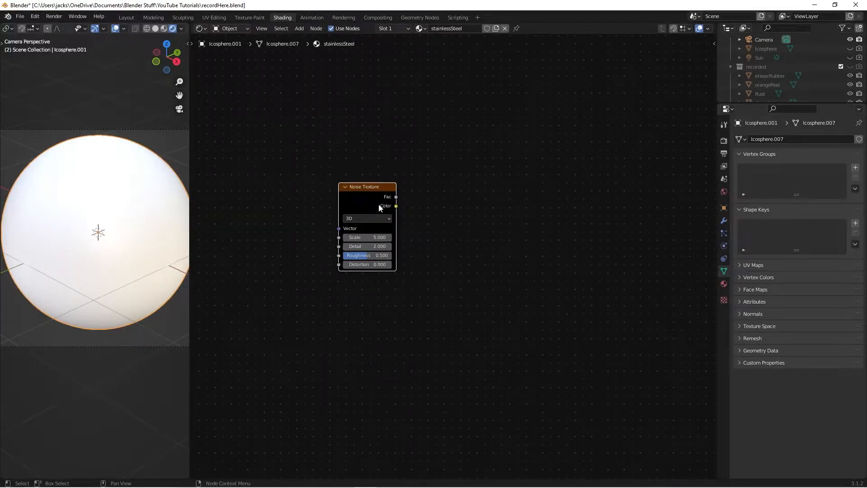
Search the add-on preferences for "node" and check whether Node Wrangler is enabled.
{"action": "left_click", "coordinate": [34, 17]}
{"action": "left_click", "coordinate": [61, 145]}
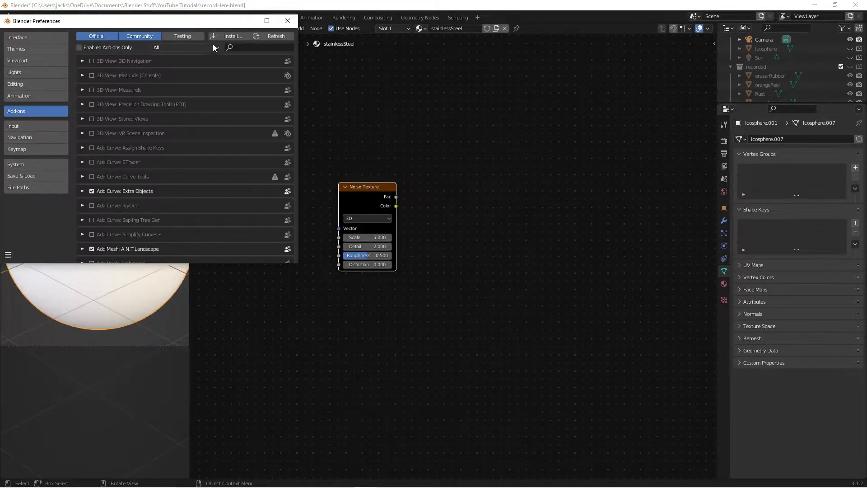
{"action": "left_click", "coordinate": [238, 46]}
{"action": "type", "text": "node"}
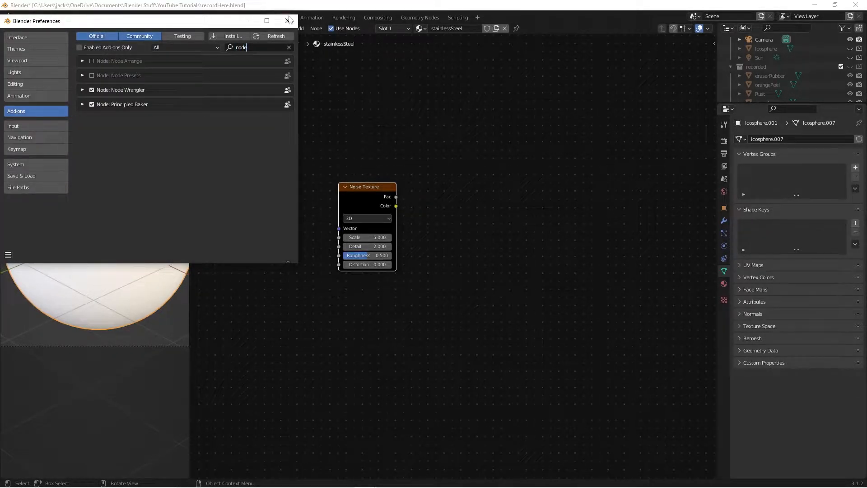
{"action": "left_click", "coordinate": [287, 21]}
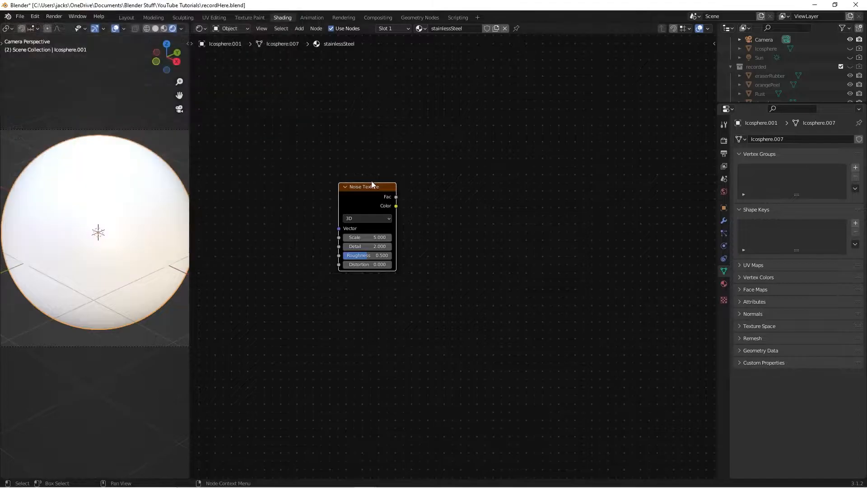
Attach Texture Coordinate and Mapping nodes to the Noise Texture, feeding the Object coordinates into the Mapping's Vector.
{"action": "key", "text": "ctrl+t"}
{"action": "middle_click_drag", "start_coordinate": [402, 186], "coordinate": [476, 194]}
{"action": "left_click_drag", "start_coordinate": [300, 225], "coordinate": [329, 214]}
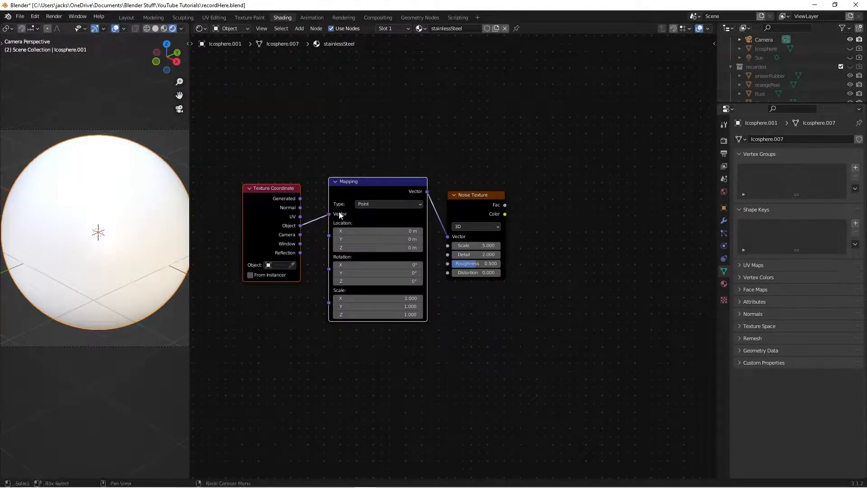
{"action": "scroll", "coordinate": [485, 193], "scroll_direction": "down", "scroll_amount": 2}
{"action": "middle_click_drag", "start_coordinate": [485, 193], "coordinate": [478, 190]}
{"action": "left_click", "coordinate": [477, 193]}
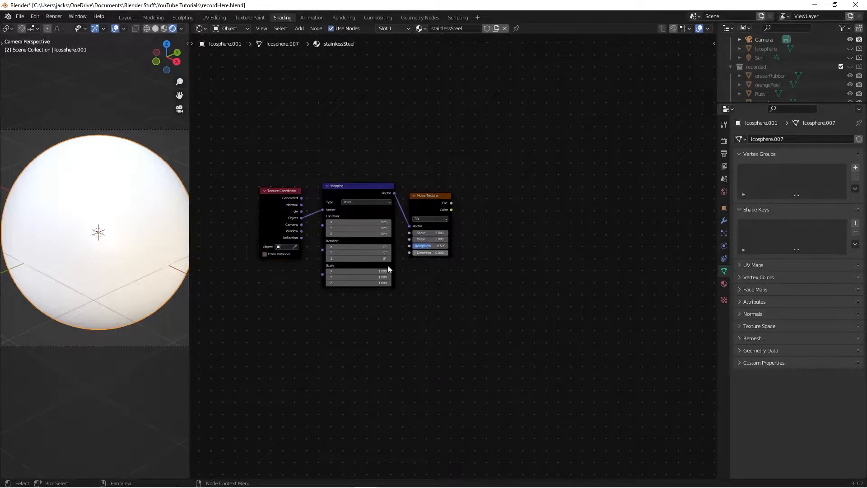
Insert a second Mapping node between the first Mapping and the Noise Texture, and align the two Mapping nodes.
{"action": "key", "text": "shift+a"}
{"action": "left_click", "coordinate": [333, 205]}
{"action": "type", "text": "mapp"}
{"action": "key", "text": "Return"}
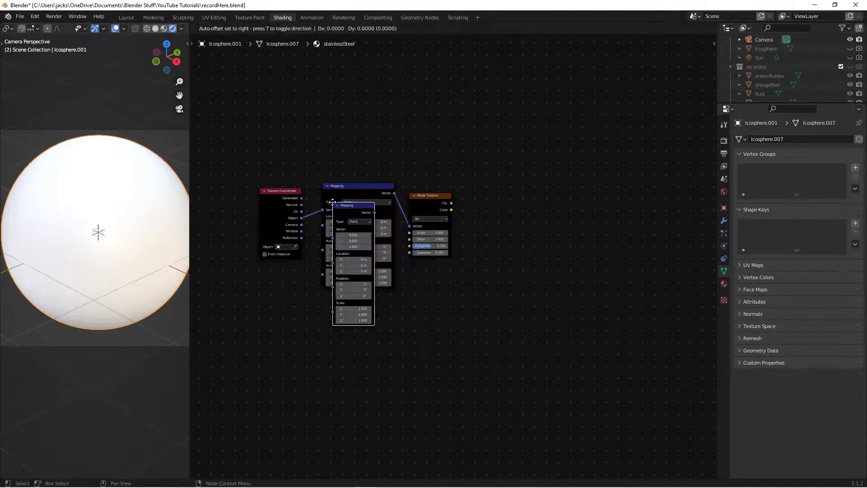
{"action": "left_click", "coordinate": [419, 185]}
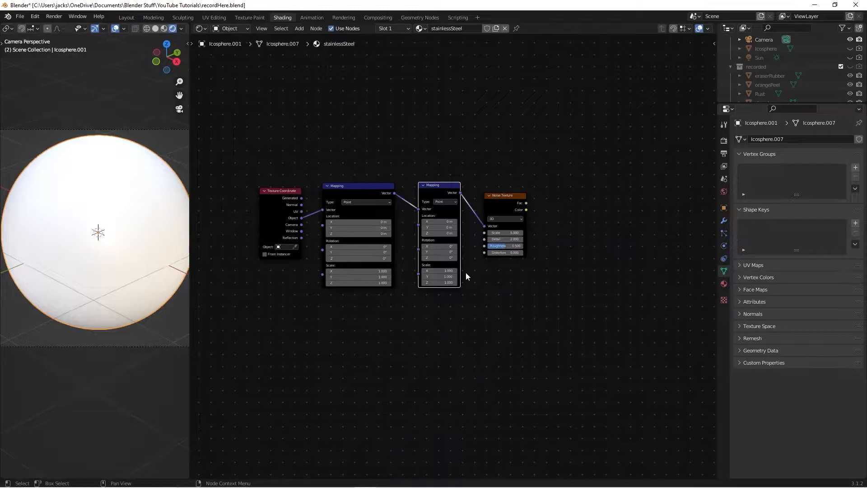
{"action": "left_click_drag", "start_coordinate": [356, 188], "coordinate": [353, 184]}
{"action": "left_click_drag", "start_coordinate": [432, 186], "coordinate": [423, 181]}
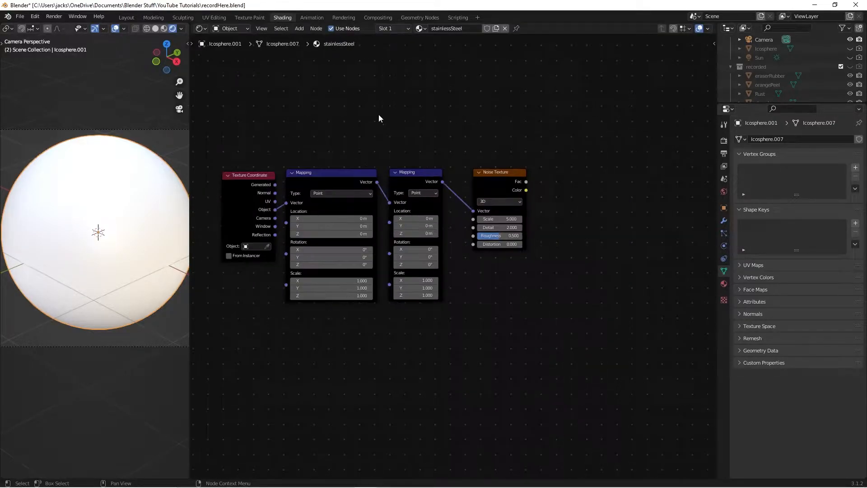
Space out the second Mapping node and the Noise Texture so they line up evenly after the first Mapping.
{"action": "left_click_drag", "start_coordinate": [362, 111], "coordinate": [457, 354]}
{"action": "left_click", "coordinate": [415, 178]}
{"action": "left_click_drag", "start_coordinate": [415, 175], "coordinate": [417, 174]}
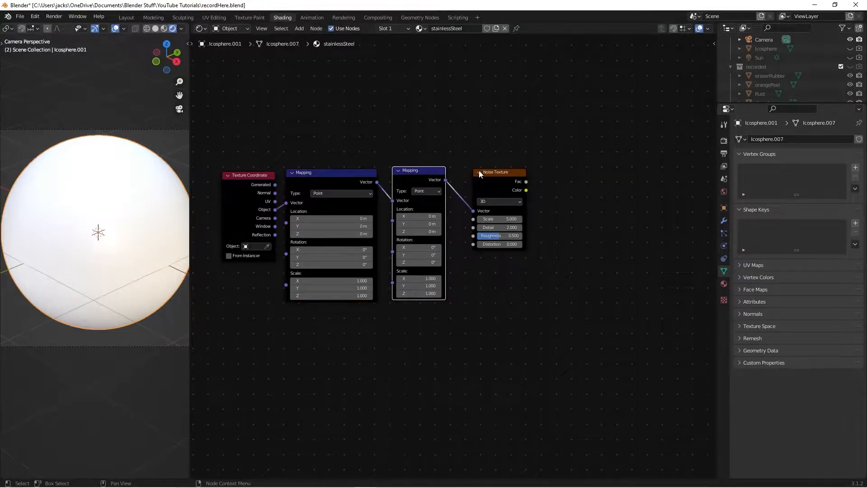
{"action": "left_click", "coordinate": [483, 174]}
{"action": "left_click_drag", "start_coordinate": [500, 182], "coordinate": [493, 180]}
{"action": "left_click", "coordinate": [563, 191]}
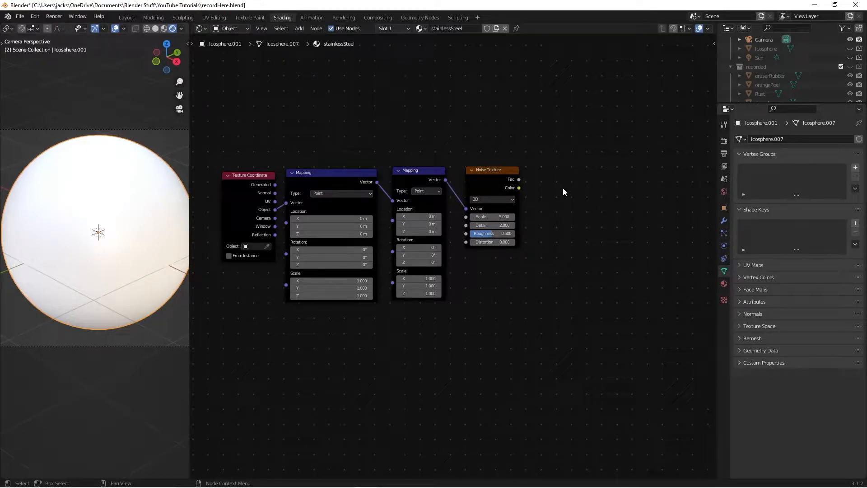
Set the second Mapping node's X and Y scale to 0.1.
{"action": "middle_click_drag", "start_coordinate": [563, 190], "coordinate": [539, 191]}
{"action": "scroll", "coordinate": [452, 250], "scroll_direction": "up", "scroll_amount": 2}
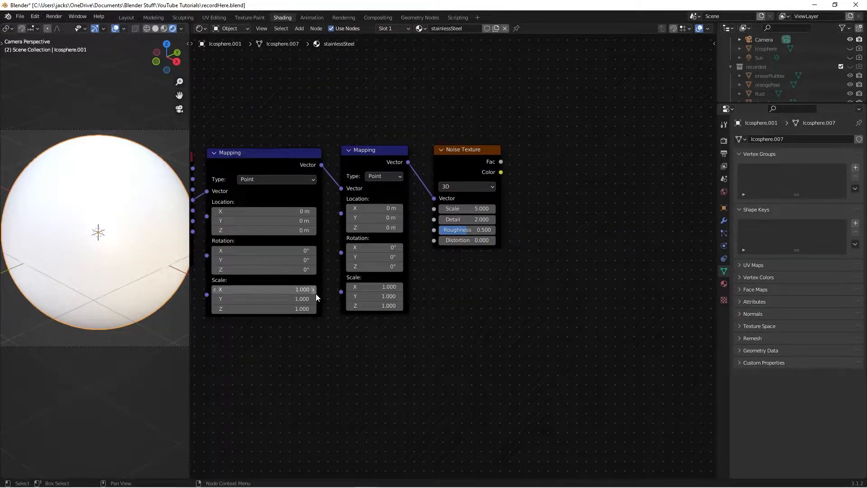
{"action": "left_click", "coordinate": [389, 296]}
{"action": "left_click", "coordinate": [379, 285]}
{"action": "double_click", "coordinate": [379, 286]}
{"action": "type", "text": ".1"}
{"action": "key", "text": "Return"}
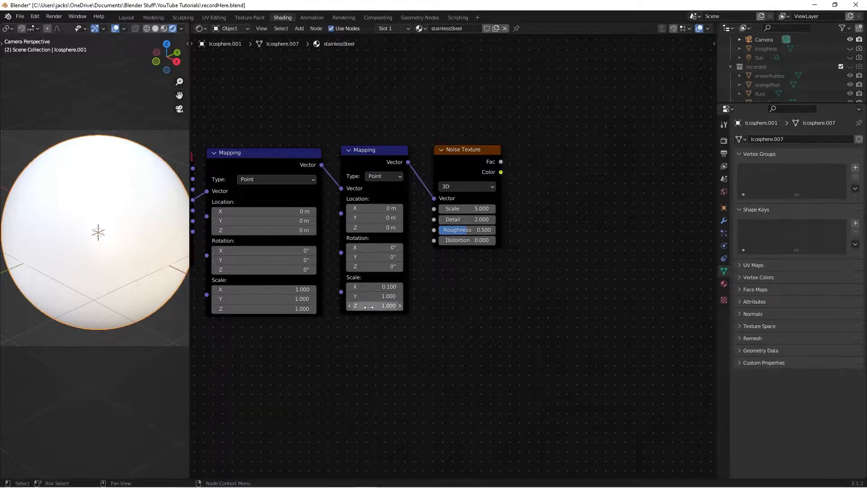
{"action": "left_click", "coordinate": [370, 305]}
{"action": "left_click", "coordinate": [388, 299]}
{"action": "left_click", "coordinate": [387, 300]}
{"action": "type", "text": ".1"}
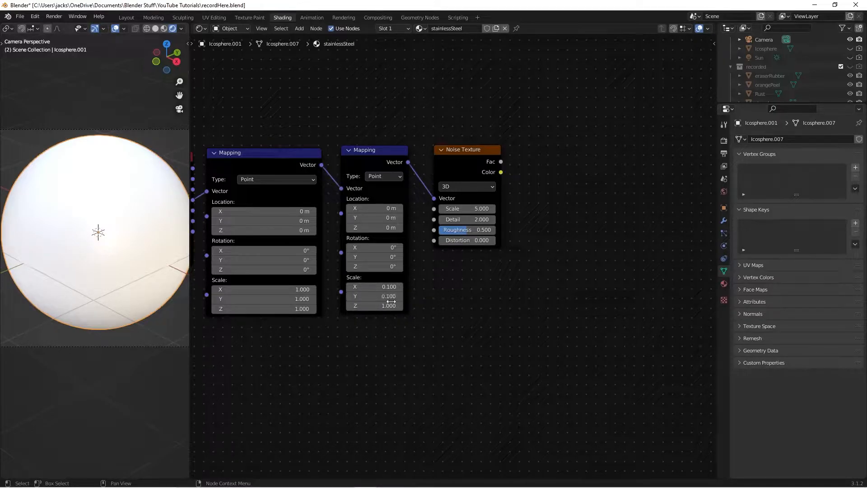
{"action": "key", "text": "Return"}
Preview the Noise Texture directly on the sphere and look at the pattern from another angle.
{"action": "scroll", "coordinate": [515, 253], "scroll_direction": "down", "scroll_amount": 2}
{"action": "left_click", "coordinate": [459, 189], "text": "ctrl+shift"}
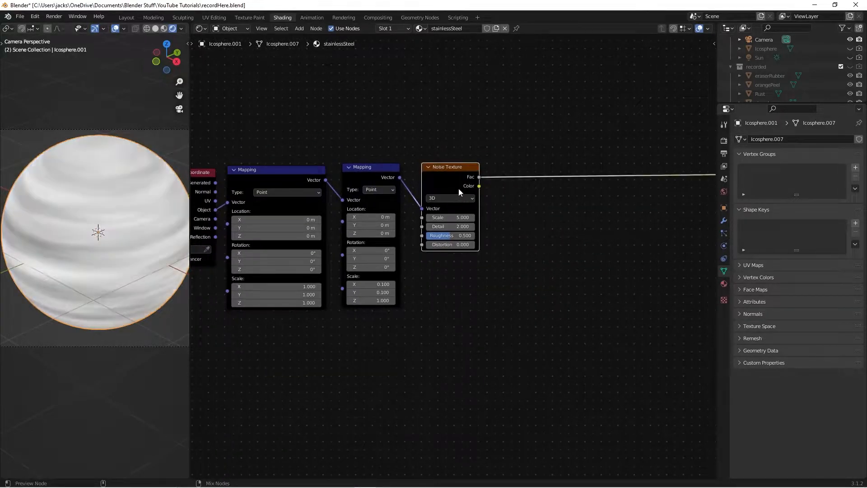
{"action": "middle_click_drag", "start_coordinate": [111, 267], "coordinate": [93, 239]}
{"action": "scroll", "coordinate": [117, 253], "scroll_direction": "up", "scroll_amount": 8}
{"action": "scroll", "coordinate": [92, 239], "scroll_direction": "down", "scroll_amount": 5}
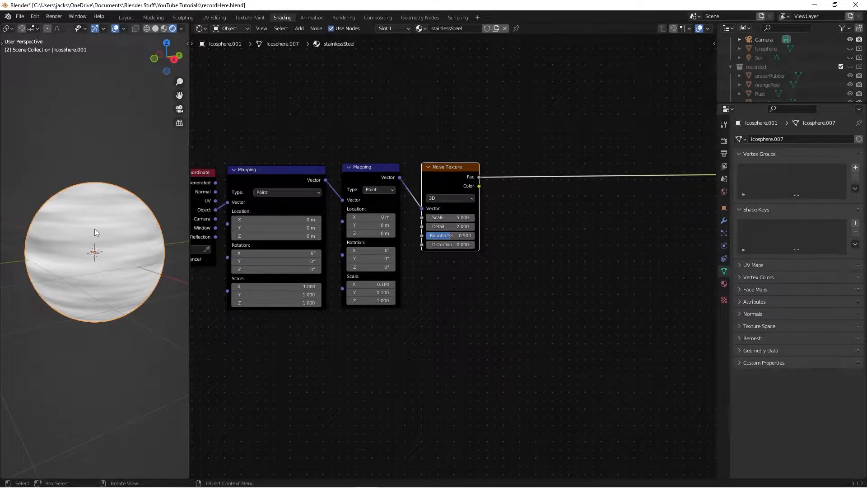
Set the Noise Texture's Scale to 8.5, Detail to 16 and Roughness to 0.75.
{"action": "double_click", "coordinate": [447, 217]}
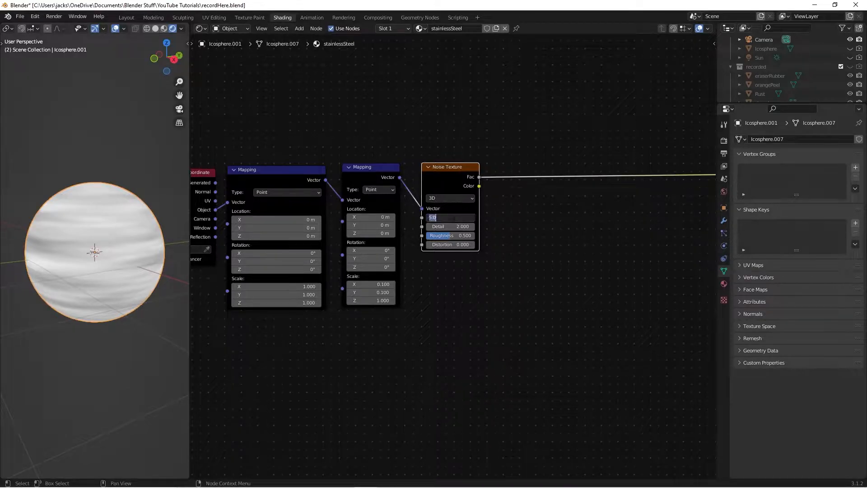
{"action": "type", "text": "8.5"}
{"action": "double_click", "coordinate": [450, 226]}
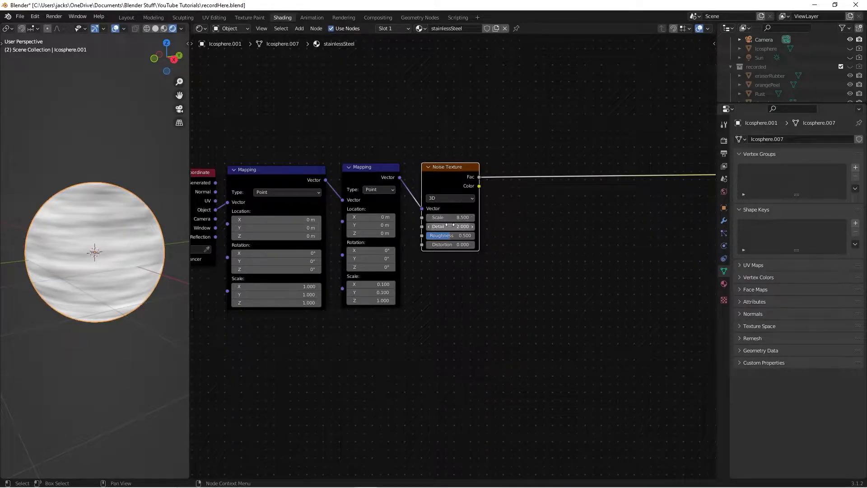
{"action": "type", "text": "16"}
{"action": "key", "text": "Return"}
{"action": "double_click", "coordinate": [448, 235]}
{"action": "key", "text": "BackSpace"}
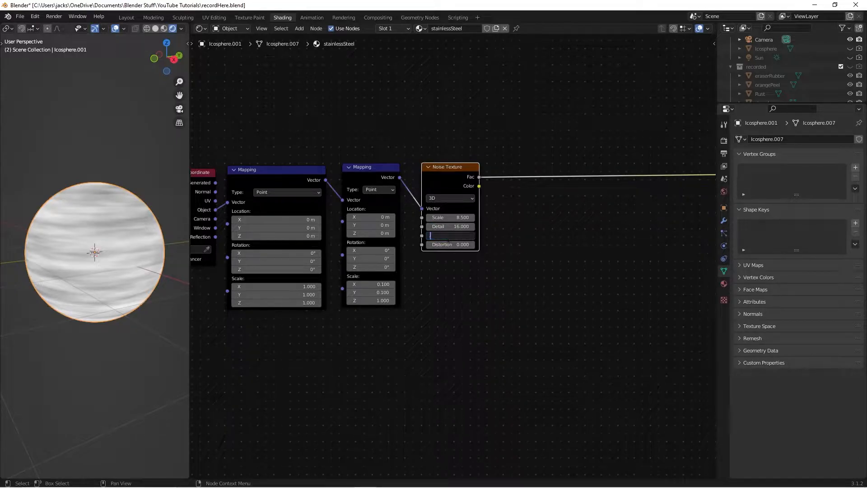
{"action": "type", "text": ".75"}
{"action": "key", "text": "Return"}
Insert a ColorRamp on the link leaving the Noise Texture's Fac output.
{"action": "scroll", "coordinate": [528, 221], "scroll_direction": "up", "scroll_amount": 1}
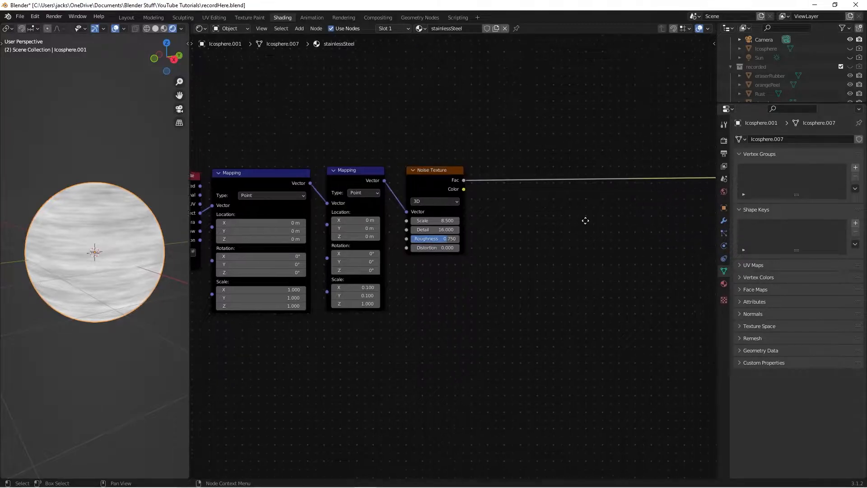
{"action": "key", "text": "shift+a"}
{"action": "type", "text": "colo"}
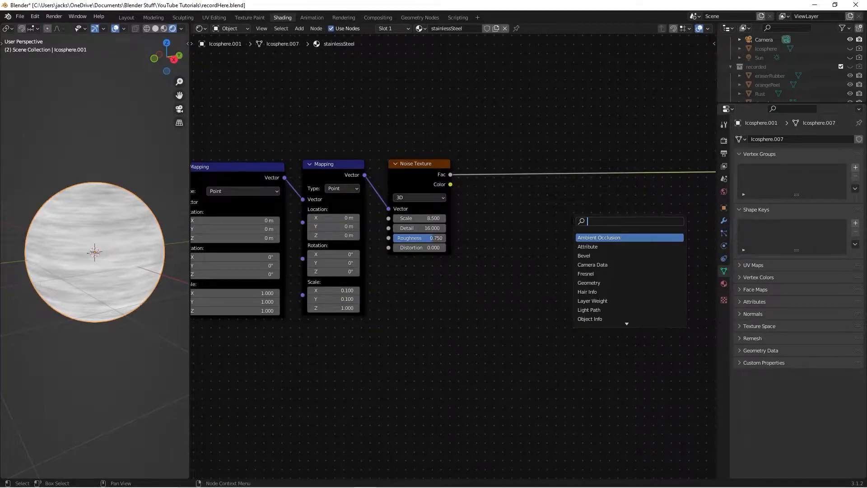
{"action": "key", "text": "Return"}
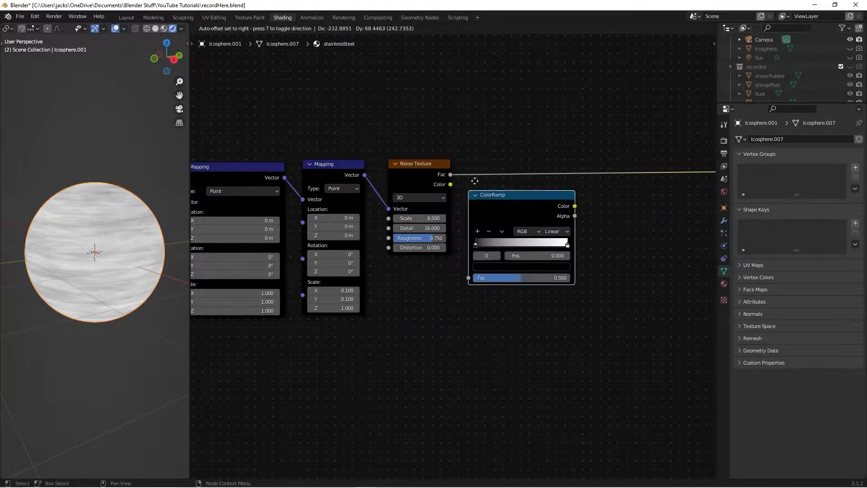
{"action": "left_click", "coordinate": [457, 157]}
{"action": "left_click_drag", "start_coordinate": [551, 183], "coordinate": [542, 183]}
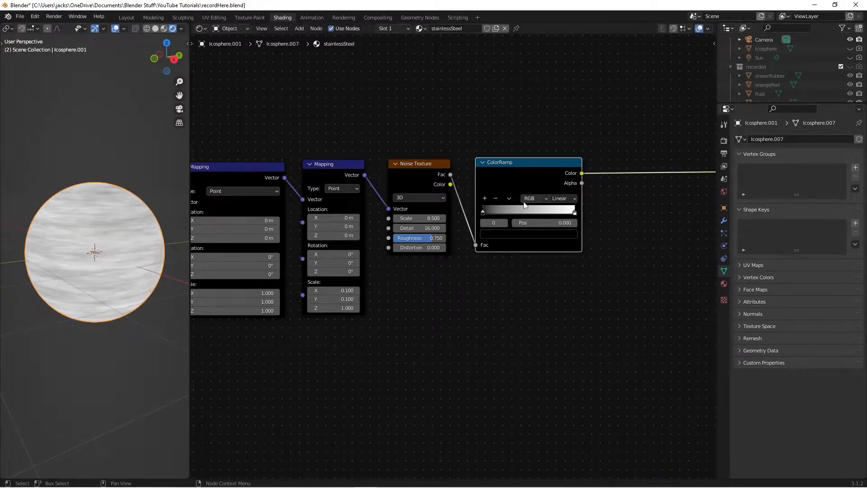
Move the ColorRamp's black stop to about 0.309 and its white stop to about 0.773.
{"action": "left_click_drag", "start_coordinate": [482, 214], "coordinate": [512, 221]}
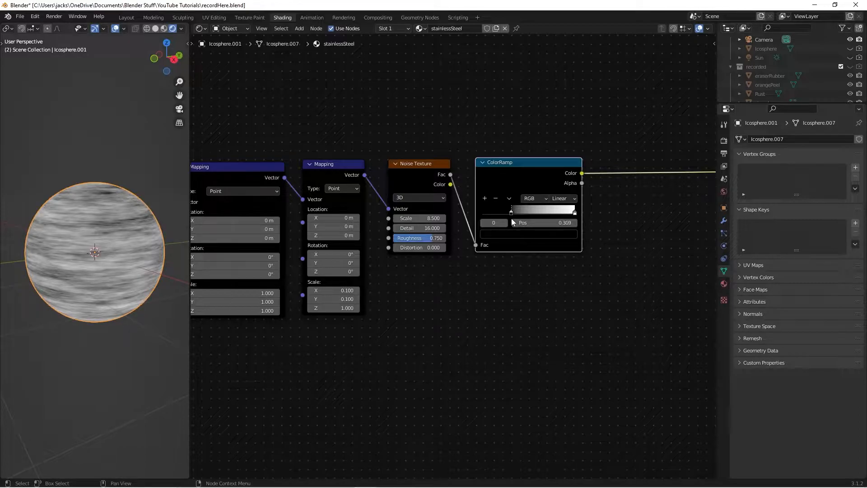
{"action": "left_click", "coordinate": [575, 214]}
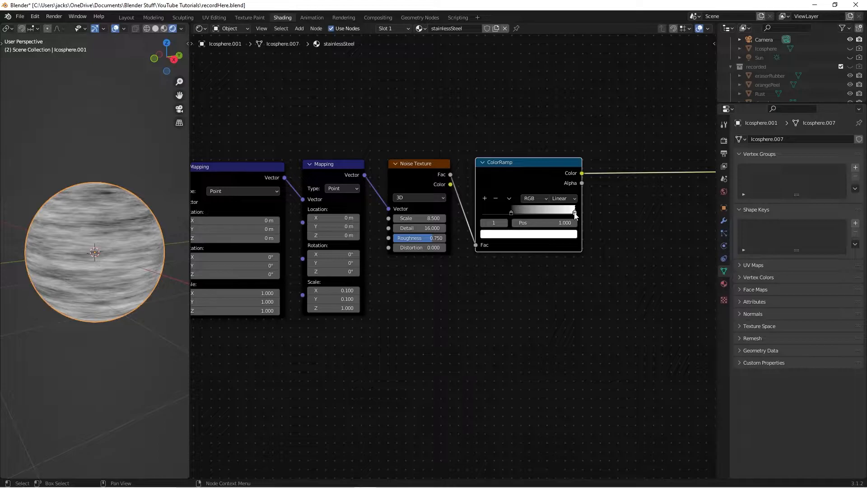
{"action": "left_click_drag", "start_coordinate": [574, 217], "coordinate": [554, 212]}
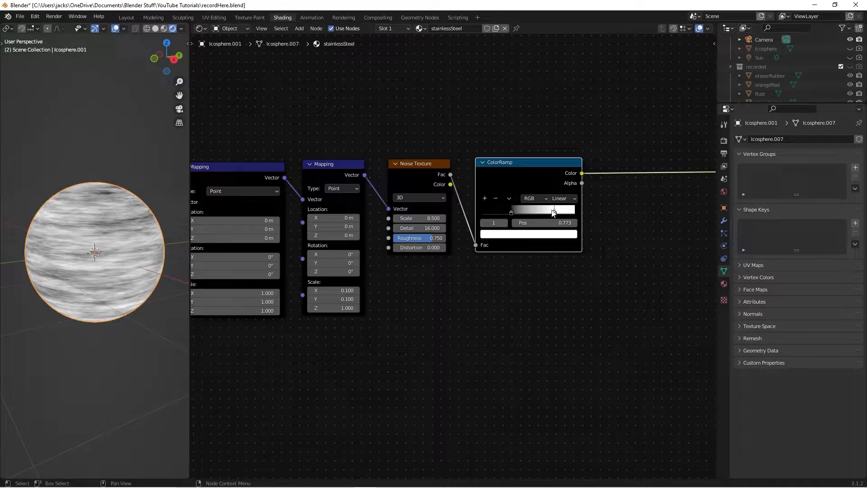
Look over the streaked sphere and save the blend file.
{"action": "middle_click_drag", "start_coordinate": [32, 214], "coordinate": [55, 227]}
{"action": "scroll", "coordinate": [66, 221], "scroll_direction": "up", "scroll_amount": 4}
{"action": "scroll", "coordinate": [91, 205], "scroll_direction": "down", "scroll_amount": 4}
{"action": "key", "text": "ctrl+s"}
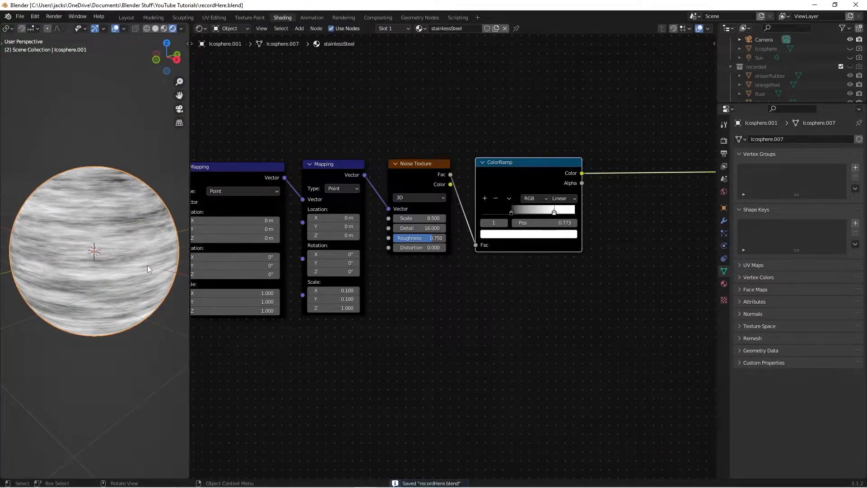
Select the texture node chain and reposition it, leaving free space before the Principled BSDF.
{"action": "left_click", "coordinate": [656, 280]}
{"action": "middle_click_drag", "start_coordinate": [664, 218], "coordinate": [473, 291]}
{"action": "scroll", "coordinate": [437, 317], "scroll_direction": "down", "scroll_amount": 3}
{"action": "middle_click_drag", "start_coordinate": [438, 317], "coordinate": [549, 267]}
{"action": "scroll", "coordinate": [429, 267], "scroll_direction": "down", "scroll_amount": 2}
{"action": "left_click_drag", "start_coordinate": [222, 178], "coordinate": [513, 280]}
{"action": "key", "text": "g"}
{"action": "left_click", "coordinate": [482, 268]}
Add a second ColorRamp above and beyond the first one, feeding the first ramp's Color into its Fac.
{"action": "key", "text": "shift+a"}
{"action": "left_click", "coordinate": [482, 268]}
{"action": "type", "text": "coo"}
{"action": "key", "text": "BackSpace"}
{"action": "type", "text": "lor"}
{"action": "key", "text": "Return"}
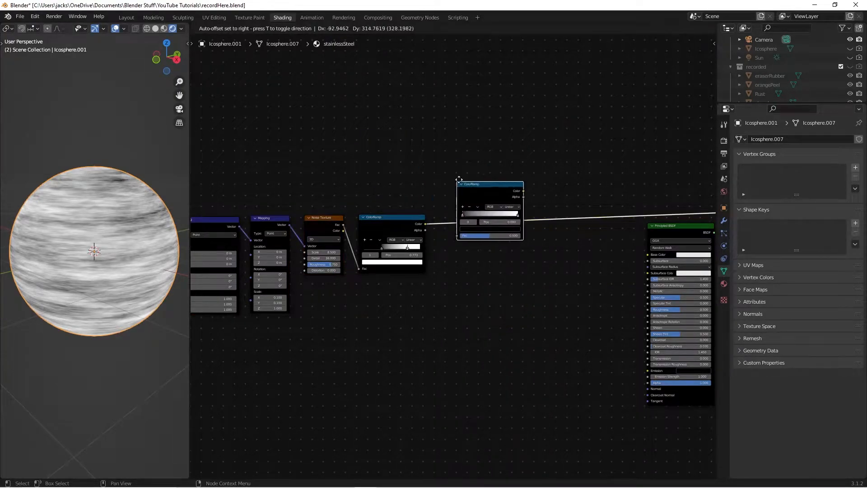
{"action": "left_click", "coordinate": [457, 153]}
{"action": "left_click_drag", "start_coordinate": [425, 224], "coordinate": [450, 210]}
{"action": "mouse_move", "coordinate": [494, 167]}
{"action": "left_mouse_down"}
{"action": "mouse_move", "coordinate": [513, 160]}
{"action": "mouse_move", "coordinate": [483, 177]}
{"action": "mouse_move", "coordinate": [485, 154]}
{"action": "left_mouse_up"}
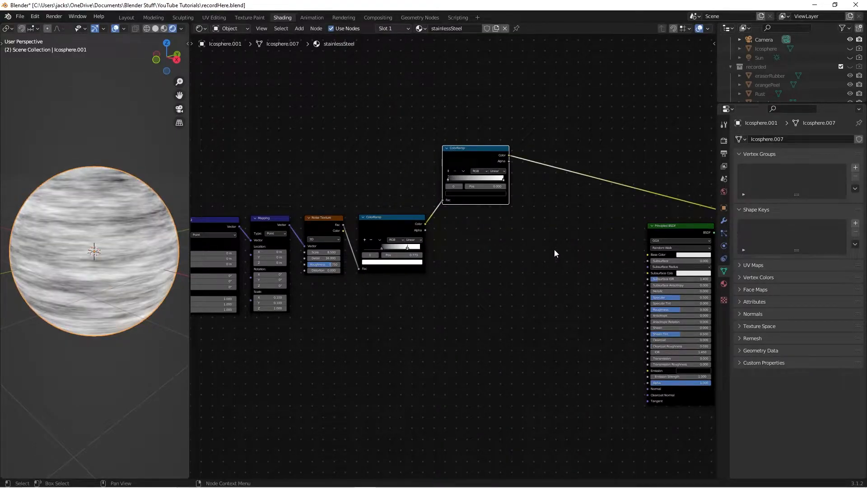
Recolour both end stops of the second ColorRamp to similar muted blue-grey tones.
{"action": "middle_click_drag", "start_coordinate": [555, 224], "coordinate": [497, 279]}
{"action": "scroll", "coordinate": [497, 279], "scroll_direction": "up", "scroll_amount": 8}
{"action": "middle_click_drag", "start_coordinate": [435, 267], "coordinate": [485, 305]}
{"action": "scroll", "coordinate": [485, 305], "scroll_direction": "up", "scroll_amount": 2}
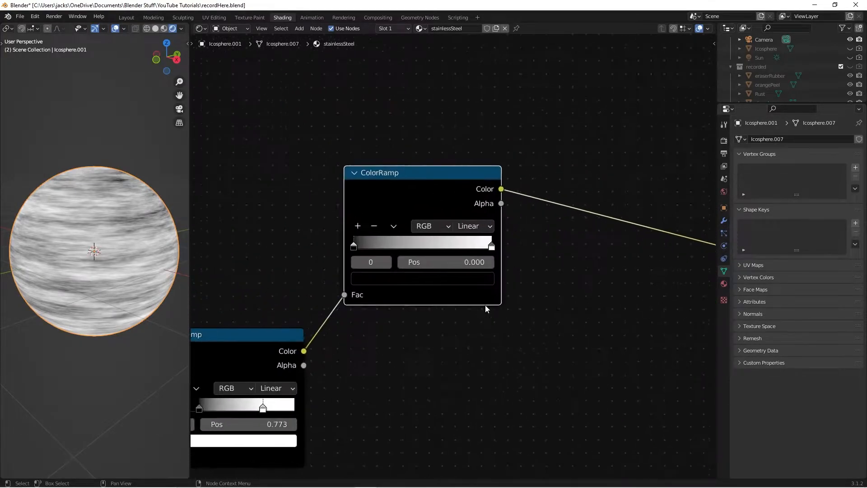
{"action": "scroll", "coordinate": [540, 315], "scroll_direction": "up", "scroll_amount": 1}
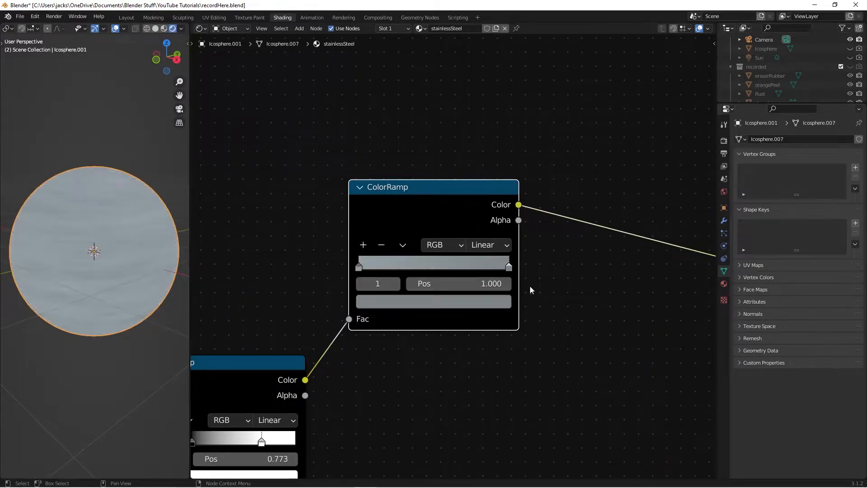
{"action": "scroll", "coordinate": [16, 252], "scroll_direction": "up", "scroll_amount": 3}
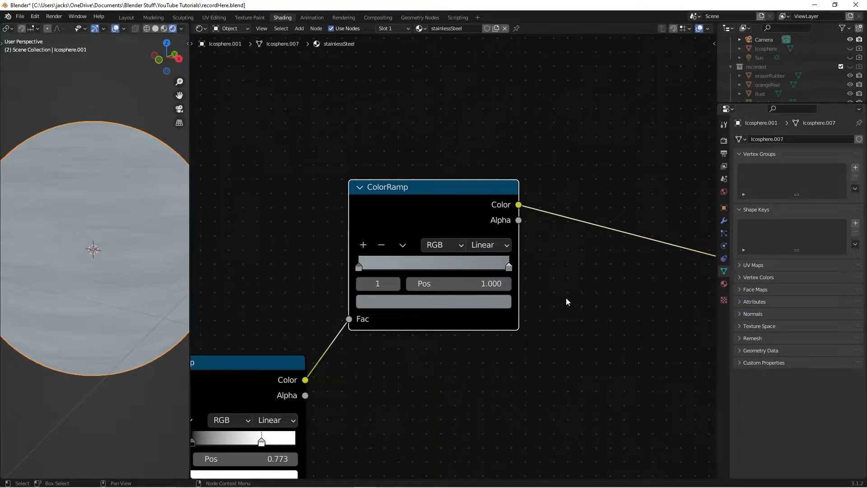
Add a third ColorRamp below the grey one and feed the first ramp's Color into its Fac.
{"action": "scroll", "coordinate": [504, 423], "scroll_direction": "down", "scroll_amount": 2}
{"action": "middle_click_drag", "start_coordinate": [503, 424], "coordinate": [548, 317]}
{"action": "left_click", "coordinate": [550, 291]}
{"action": "key", "text": "shift+a"}
{"action": "left_click", "coordinate": [548, 301]}
{"action": "type", "text": "color"}
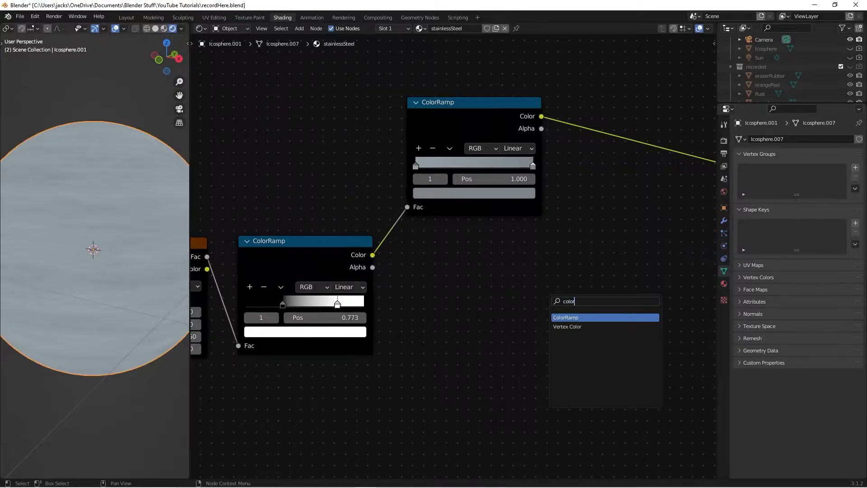
{"action": "key", "text": "Return"}
{"action": "left_click", "coordinate": [471, 253]}
{"action": "left_click_drag", "start_coordinate": [373, 254], "coordinate": [476, 364]}
{"action": "scroll", "coordinate": [592, 239], "scroll_direction": "down", "scroll_amount": 2}
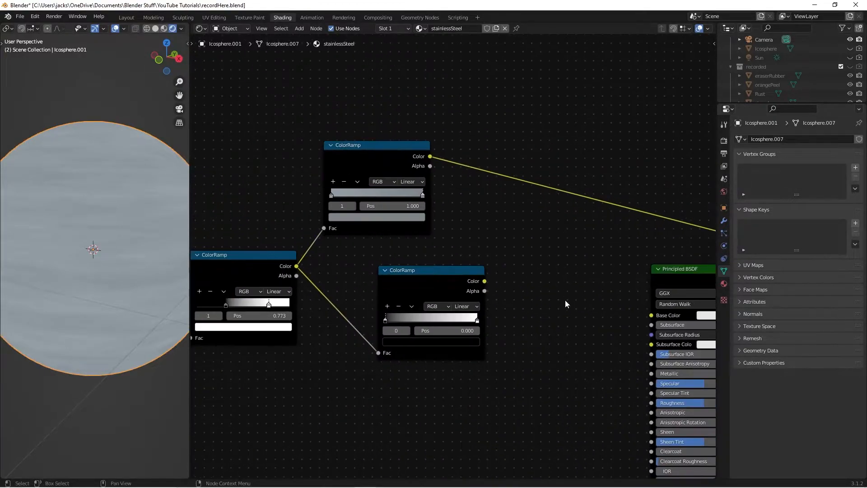
Connect the grey ColorRamp's Color output to the Principled BSDF's Base Color.
{"action": "middle_click_drag", "start_coordinate": [538, 280], "coordinate": [506, 227]}
{"action": "left_click_drag", "start_coordinate": [400, 101], "coordinate": [621, 264]}
{"action": "mouse_move", "coordinate": [677, 230]}
{"action": "left_mouse_down"}
{"action": "mouse_move", "coordinate": [658, 221]}
{"action": "mouse_move", "coordinate": [664, 227]}
{"action": "left_mouse_up"}
{"action": "left_click", "coordinate": [499, 318]}
{"action": "middle_click_drag", "start_coordinate": [498, 318], "coordinate": [526, 285]}
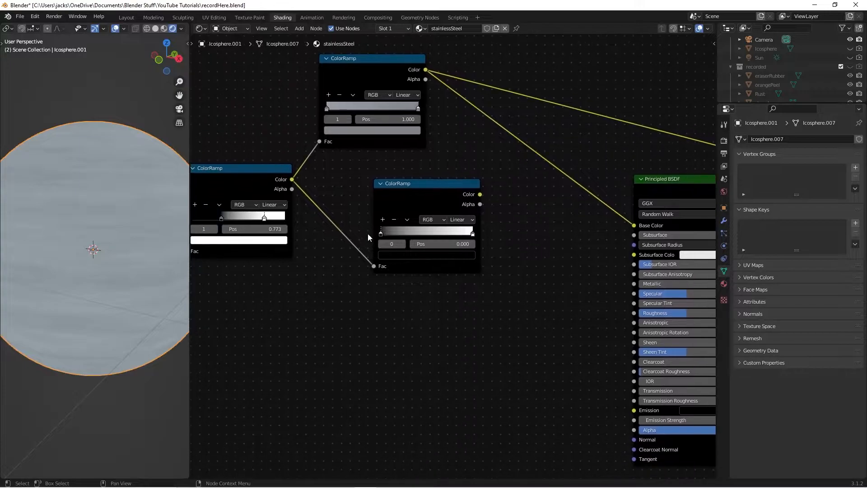
Preview the lower ColorRamp, shift it slightly down, and set its black stop's HSV value to 0.95.
{"action": "left_click", "coordinate": [419, 197], "text": "ctrl+shift"}
{"action": "left_click_drag", "start_coordinate": [414, 196], "coordinate": [386, 227]}
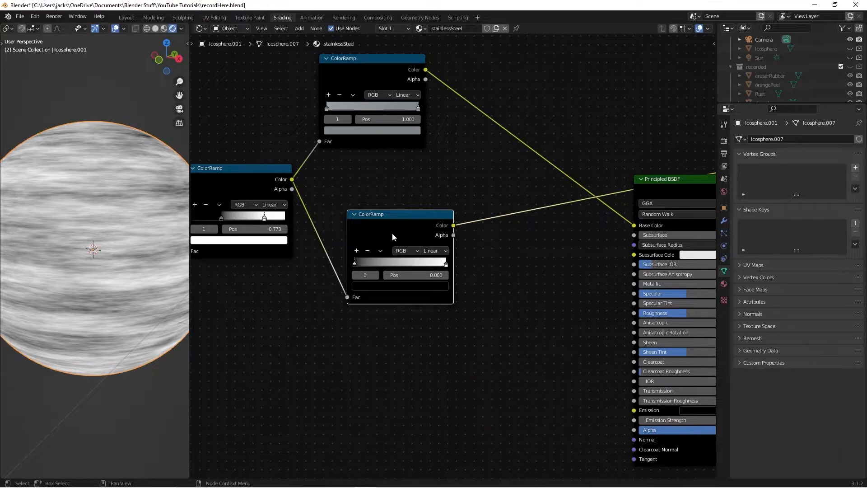
{"action": "left_click", "coordinate": [376, 285]}
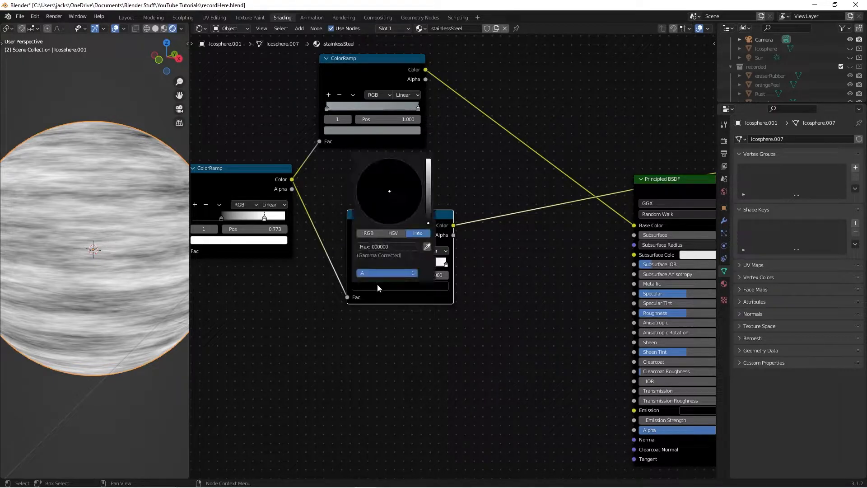
{"action": "left_click", "coordinate": [393, 232]}
{"action": "left_click", "coordinate": [400, 263]}
{"action": "key", "text": "BackSpace"}
{"action": "type", "text": ".95"}
{"action": "key", "text": "Return"}
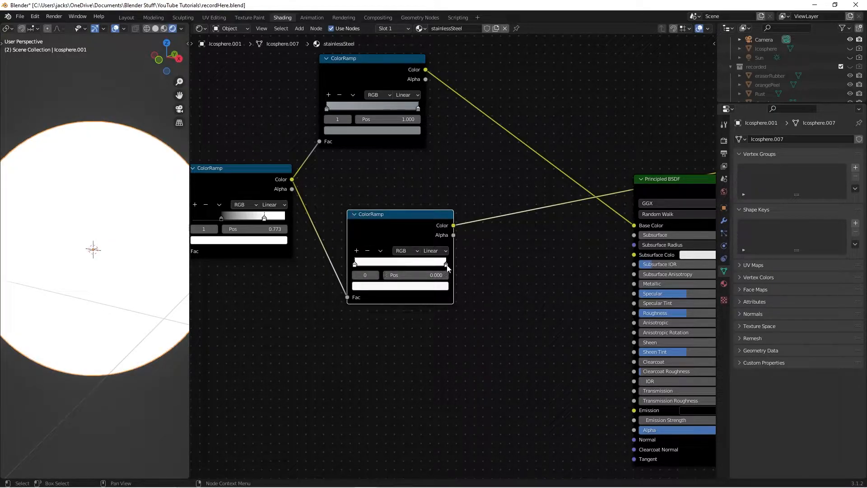
Check the HSV value of the lower ColorRamp's end stop and inspect the previewed sphere.
{"action": "left_click", "coordinate": [437, 286]}
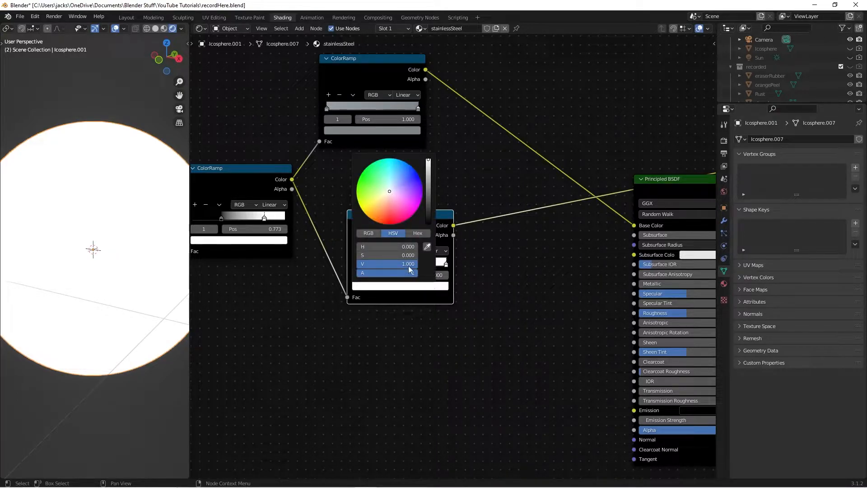
{"action": "scroll", "coordinate": [15, 251], "scroll_direction": "down", "scroll_amount": 1}
{"action": "middle_click_drag", "start_coordinate": [15, 252], "coordinate": [124, 238]}
{"action": "scroll", "coordinate": [72, 241], "scroll_direction": "up", "scroll_amount": 3}
{"action": "scroll", "coordinate": [81, 241], "scroll_direction": "down", "scroll_amount": 4}
{"action": "scroll", "coordinate": [123, 238], "scroll_direction": "up", "scroll_amount": 2}
{"action": "scroll", "coordinate": [125, 239], "scroll_direction": "up", "scroll_amount": 1}
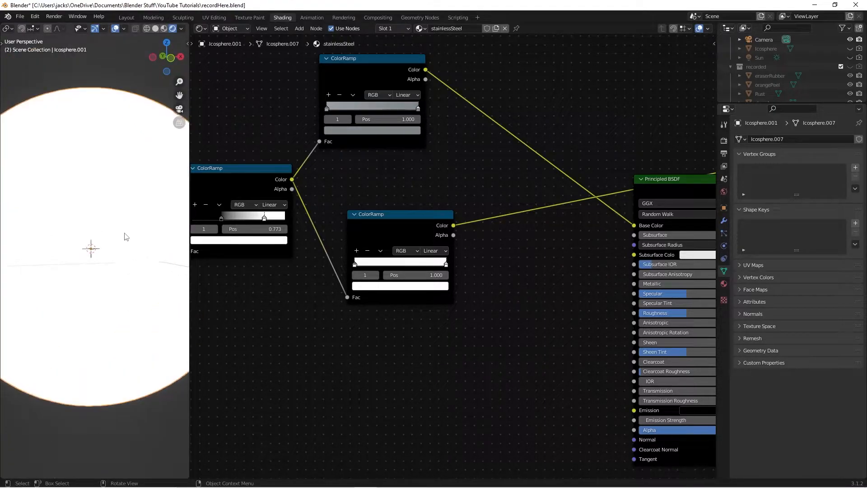
Connect the lower ColorRamp's Color to the Principled BSDF's Metallic and preview the full shader on the sphere.
{"action": "left_click_drag", "start_coordinate": [418, 228], "coordinate": [638, 285]}
{"action": "left_click", "coordinate": [430, 231]}
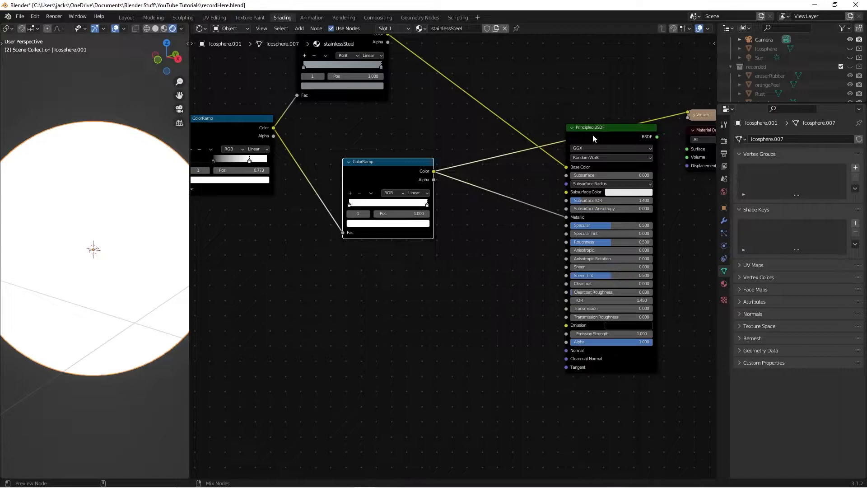
{"action": "left_click", "coordinate": [593, 134], "text": "ctrl+shift"}
{"action": "middle_click_drag", "start_coordinate": [92, 360], "coordinate": [112, 263]}
Add a ColorRamp below the one driving Metallic and feed its Fac from the main noise ColorRamp's Color output.
{"action": "middle_click_drag", "start_coordinate": [300, 271], "coordinate": [421, 310]}
{"action": "scroll", "coordinate": [475, 346], "scroll_direction": "up", "scroll_amount": 1}
{"action": "middle_click_drag", "start_coordinate": [475, 346], "coordinate": [461, 331]}
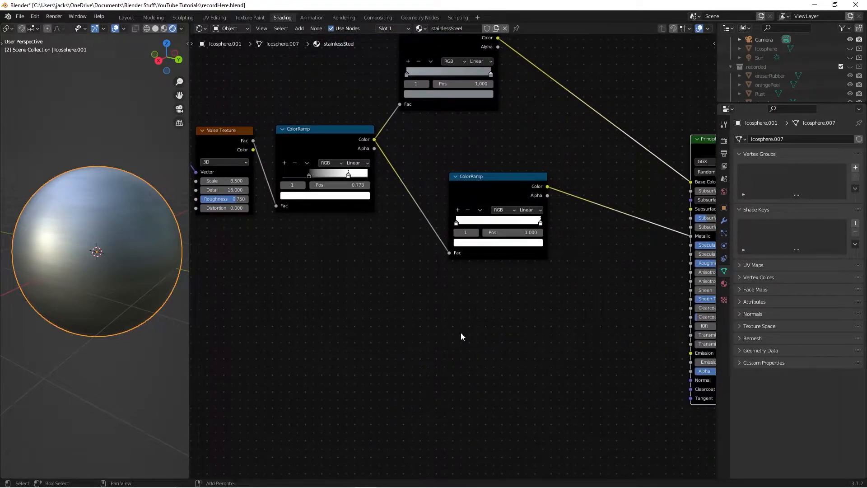
{"action": "key", "text": "shift+a"}
{"action": "type", "text": "color"}
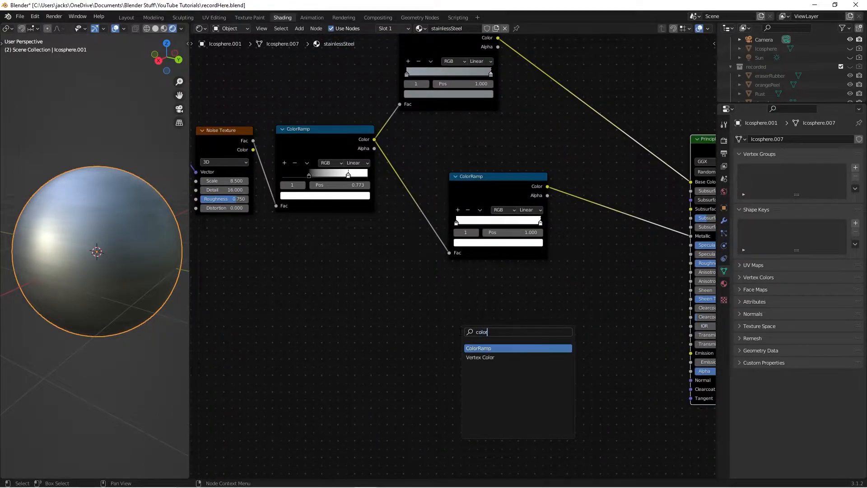
{"action": "key", "text": "Return"}
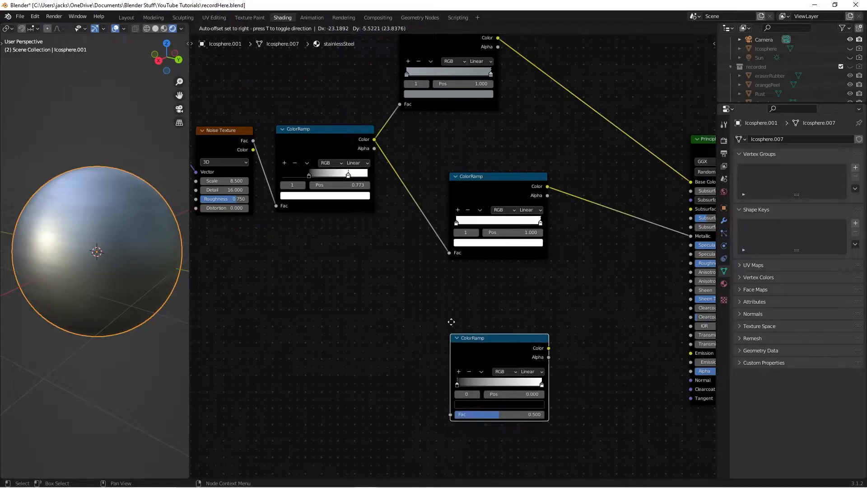
{"action": "left_click", "coordinate": [511, 274]}
{"action": "left_click_drag", "start_coordinate": [374, 139], "coordinate": [510, 351]}
{"action": "left_click_drag", "start_coordinate": [541, 286], "coordinate": [482, 292]}
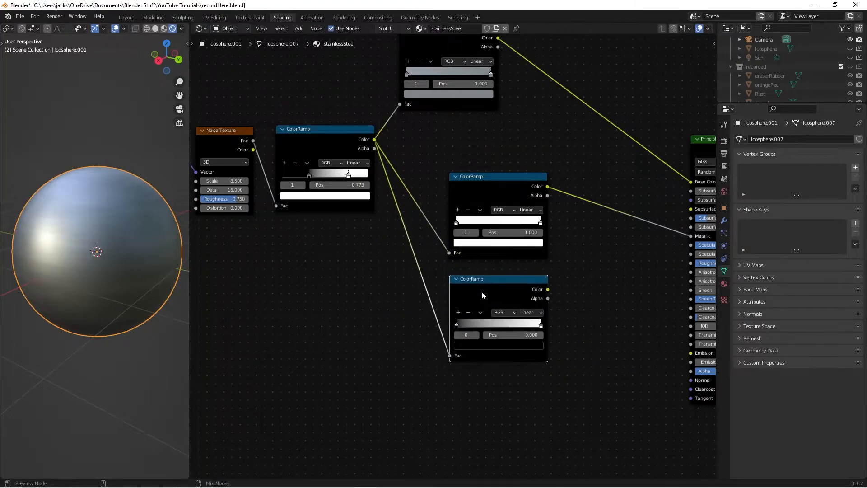
Preview the new ColorRamp on the sphere and set its black stop's HSV value to 0.05.
{"action": "left_click", "coordinate": [481, 291], "text": "ctrl+shift"}
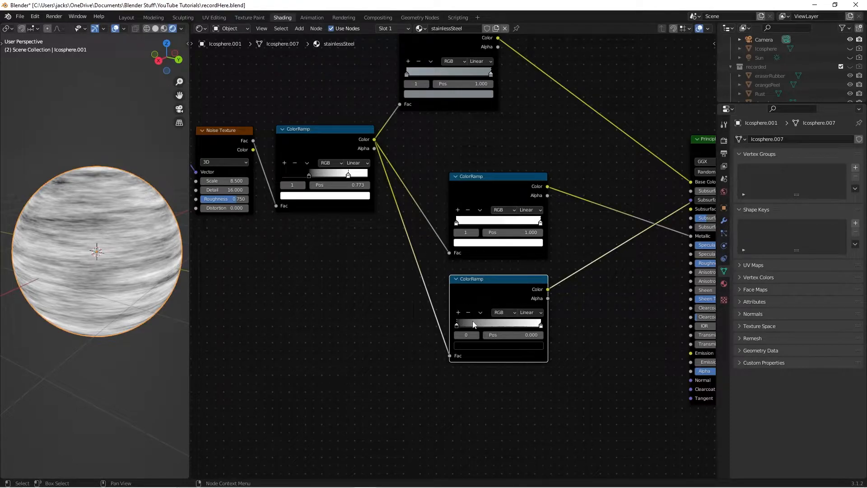
{"action": "left_click", "coordinate": [481, 345]}
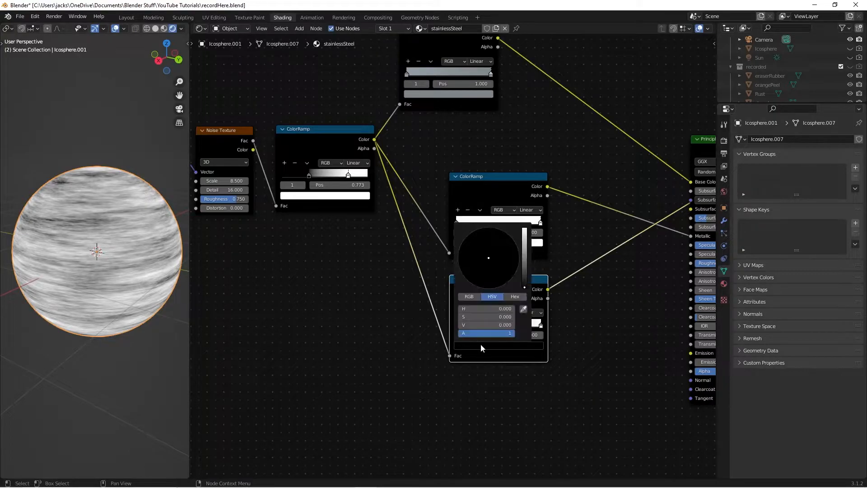
{"action": "left_click", "coordinate": [492, 324]}
{"action": "type", "text": "0.05"}
{"action": "key", "text": "Return"}
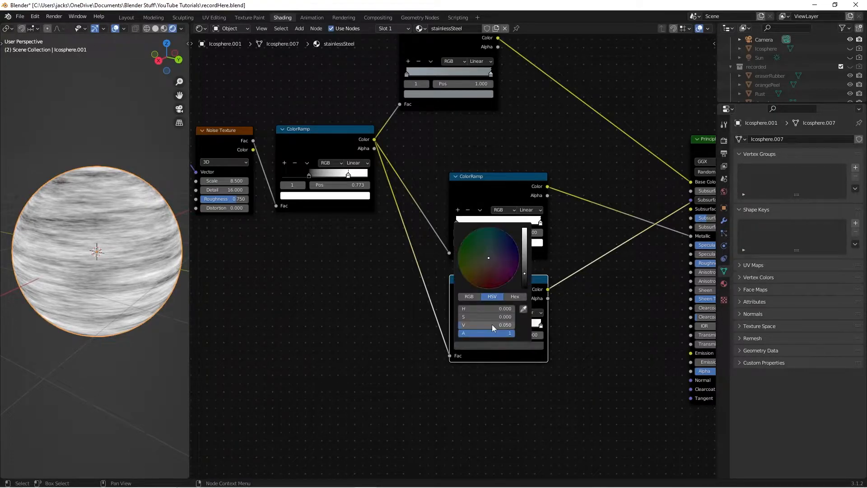
{"action": "left_click", "coordinate": [541, 326]}
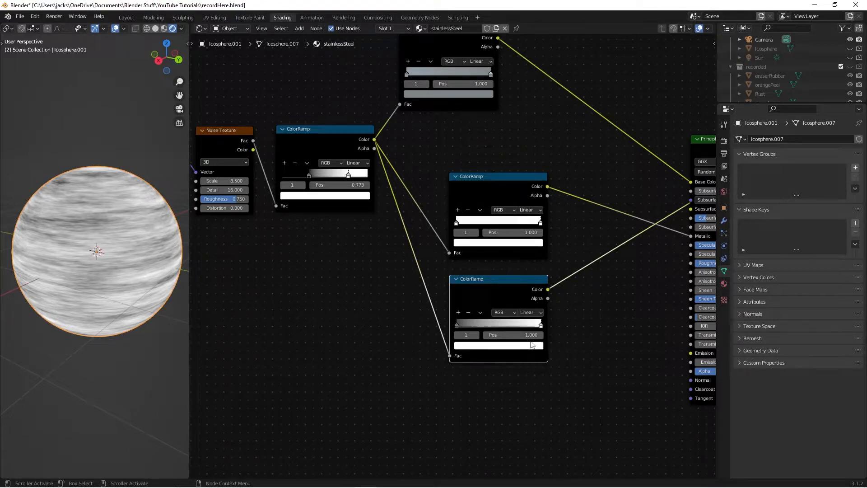
{"action": "left_click", "coordinate": [522, 335]}
{"action": "type", "text": ".4"}
{"action": "key", "text": "Return"}
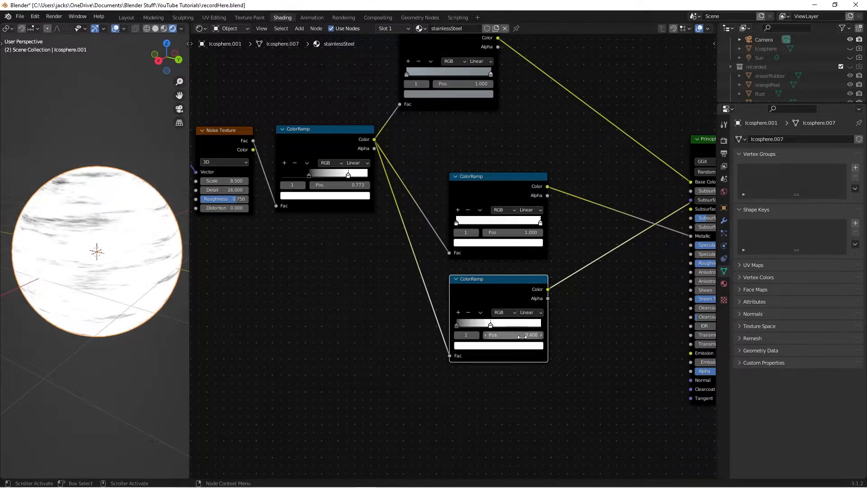
{"action": "left_click_drag", "start_coordinate": [494, 326], "coordinate": [546, 329]}
Set the HSV value of the new ColorRamp's white end stop to 0.4 and shift the node slightly.
{"action": "left_click", "coordinate": [531, 345]}
{"action": "type", "text": ".4"}
{"action": "key", "text": "Return"}
{"action": "left_click_drag", "start_coordinate": [546, 327], "coordinate": [559, 329]}
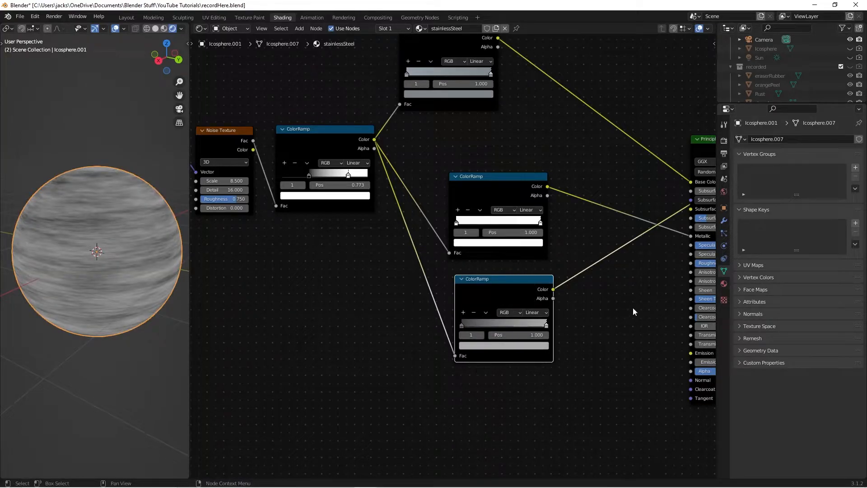
Connect the dark grey ColorRamp's Color to the Principled BSDF's Roughness and preview the full shader on the sphere.
{"action": "middle_click_drag", "start_coordinate": [633, 308], "coordinate": [561, 319]}
{"action": "left_click_drag", "start_coordinate": [482, 301], "coordinate": [619, 274]}
{"action": "left_click", "coordinate": [685, 399], "text": "ctrl+shift"}
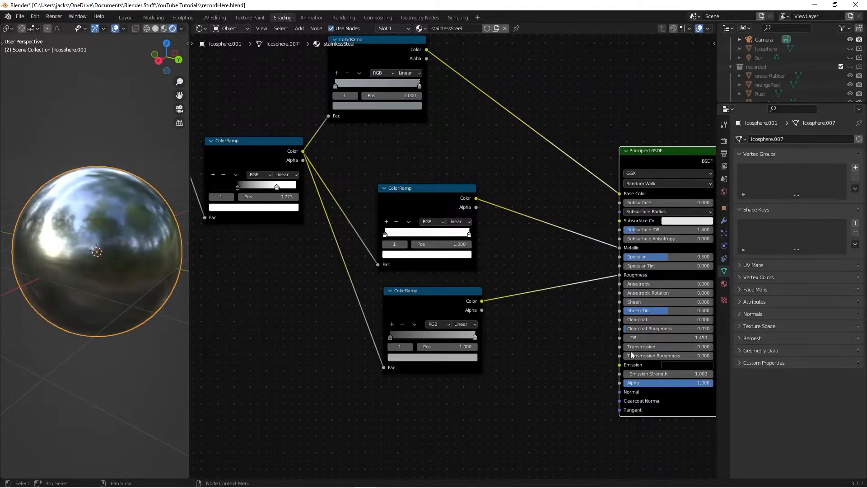
Inspect the reflections on the sphere from another angle and save the file.
{"action": "middle_click_drag", "start_coordinate": [139, 242], "coordinate": [101, 242]}
{"action": "scroll", "coordinate": [101, 253], "scroll_direction": "up", "scroll_amount": 2}
{"action": "middle_click_drag", "start_coordinate": [97, 273], "coordinate": [116, 277]}
{"action": "scroll", "coordinate": [169, 271], "scroll_direction": "down", "scroll_amount": 2}
{"action": "scroll", "coordinate": [138, 279], "scroll_direction": "up", "scroll_amount": 2}
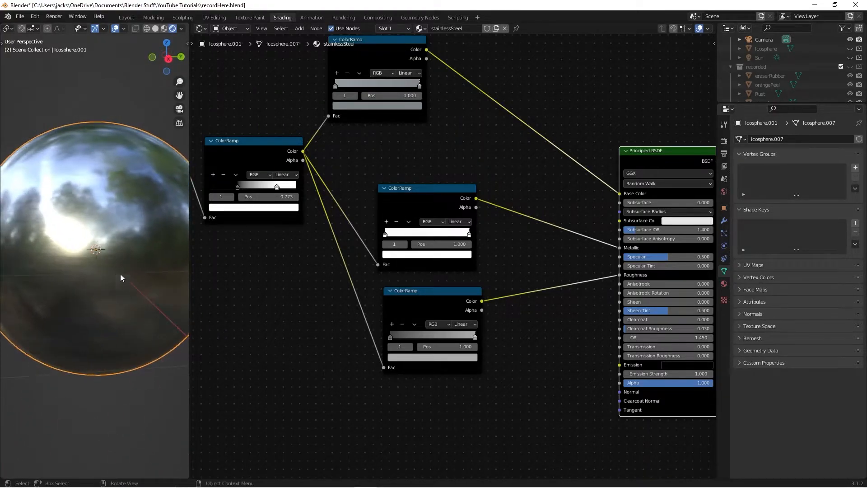
{"action": "key", "text": "ctrl+s"}
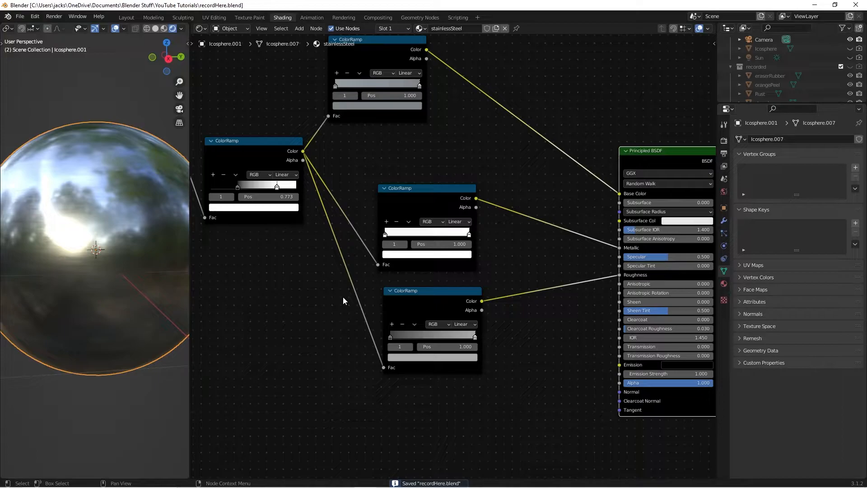
Move the Roughness ColorRamp aside, add another ColorRamp below it, and feed its Fac from the main noise ColorRamp's Color.
{"action": "left_click_drag", "start_coordinate": [412, 306], "coordinate": [452, 296]}
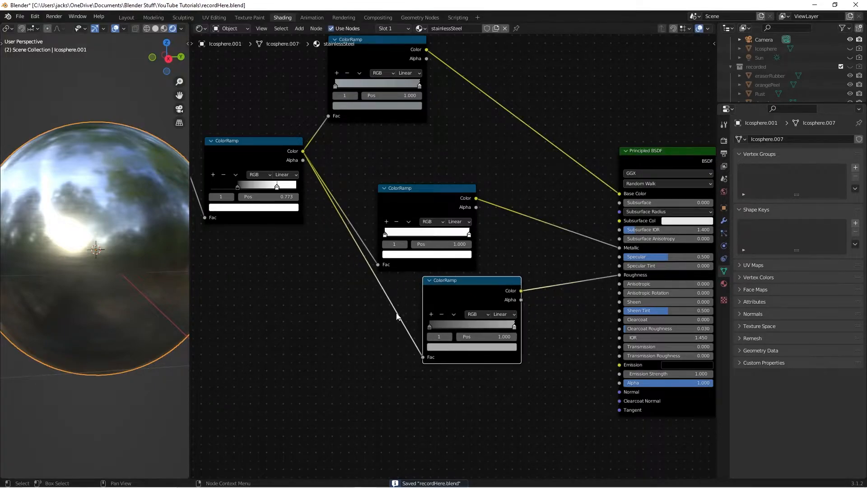
{"action": "scroll", "coordinate": [376, 318], "scroll_direction": "down", "scroll_amount": 1}
{"action": "scroll", "coordinate": [375, 318], "scroll_direction": "down", "scroll_amount": 1}
{"action": "middle_click_drag", "start_coordinate": [375, 318], "coordinate": [387, 307]}
{"action": "key", "text": "shift+a"}
{"action": "left_click", "coordinate": [388, 308]}
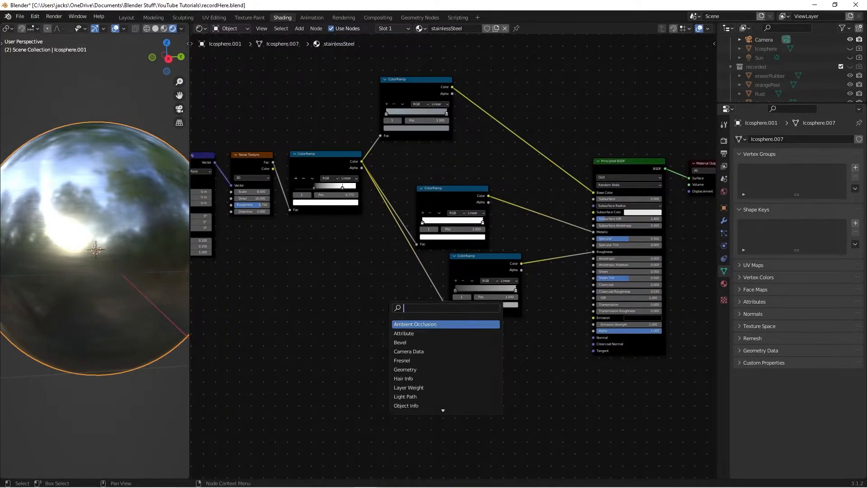
{"action": "type", "text": "colo"}
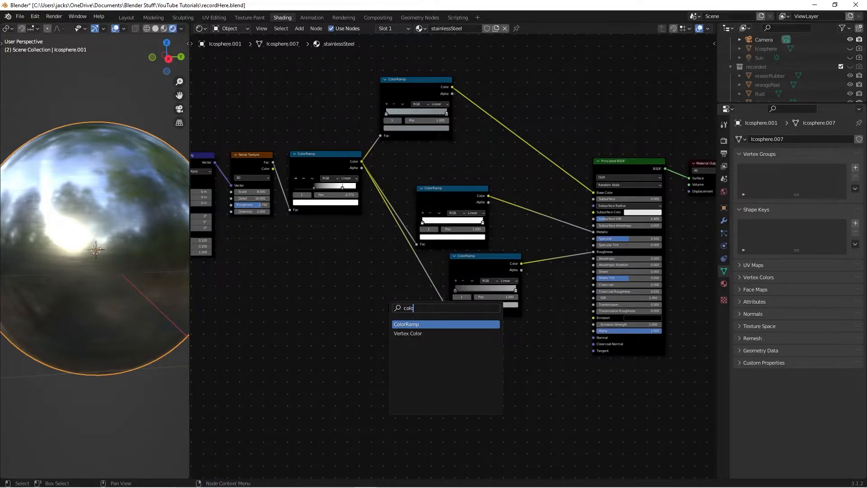
{"action": "key", "text": "Return"}
{"action": "left_click", "coordinate": [382, 316]}
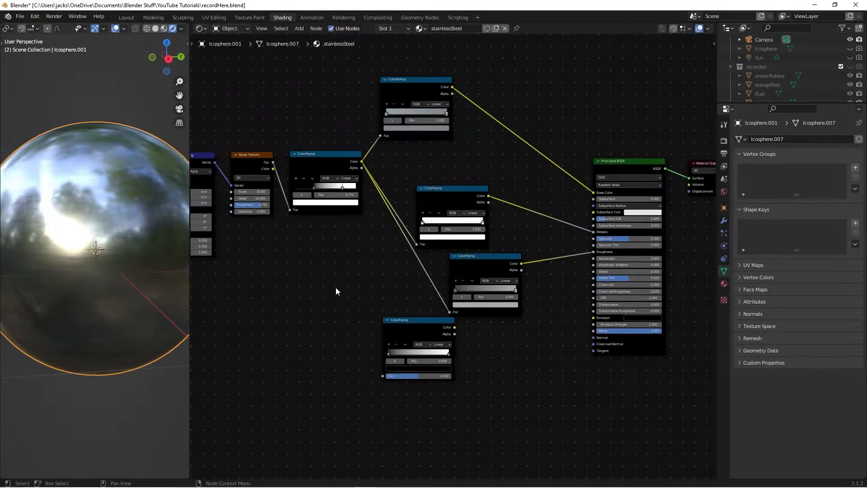
{"action": "middle_click_drag", "start_coordinate": [338, 291], "coordinate": [347, 281]}
{"action": "left_click_drag", "start_coordinate": [370, 152], "coordinate": [392, 367]}
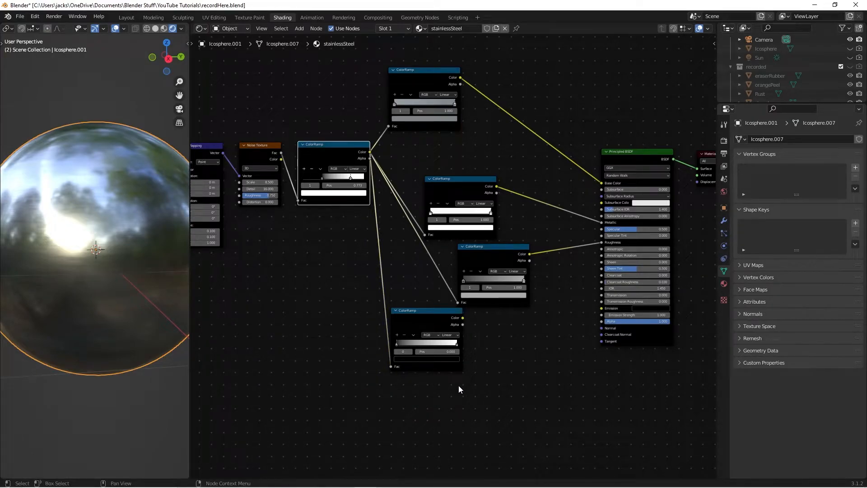
Set the HSV value of the lowest ColorRamp's black stop to 0.3.
{"action": "left_click", "coordinate": [421, 359]}
{"action": "left_click", "coordinate": [430, 344]}
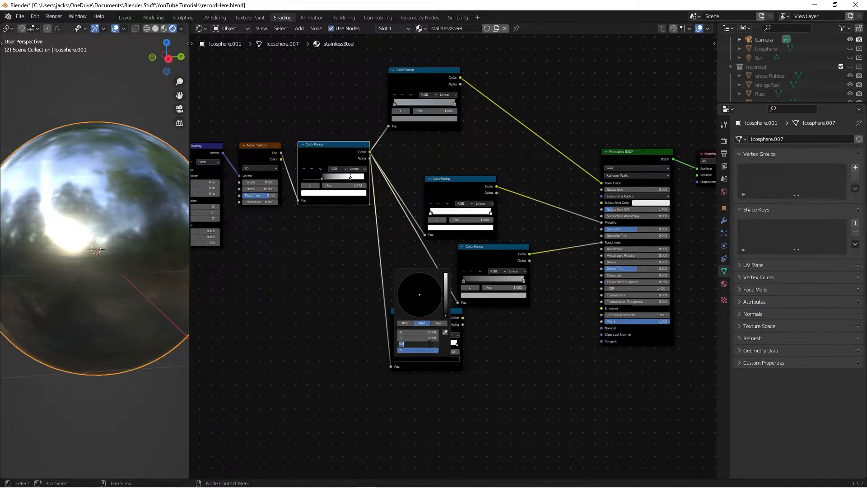
{"action": "type", "text": ".3"}
{"action": "key", "text": "Return"}
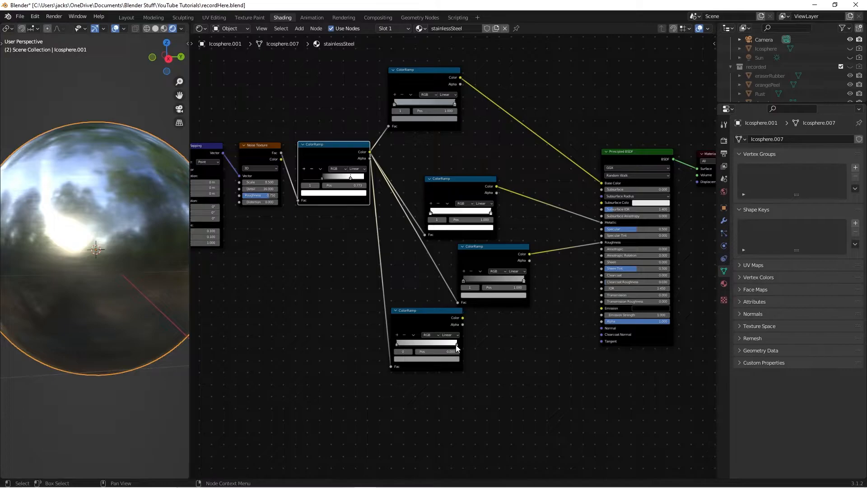
Set the HSV value of the lowest ColorRamp's white end stop to 0.7.
{"action": "left_click", "coordinate": [456, 345]}
{"action": "left_click", "coordinate": [457, 359]}
{"action": "left_click", "coordinate": [450, 361]}
{"action": "type", "text": ".7"}
{"action": "key", "text": "Return"}
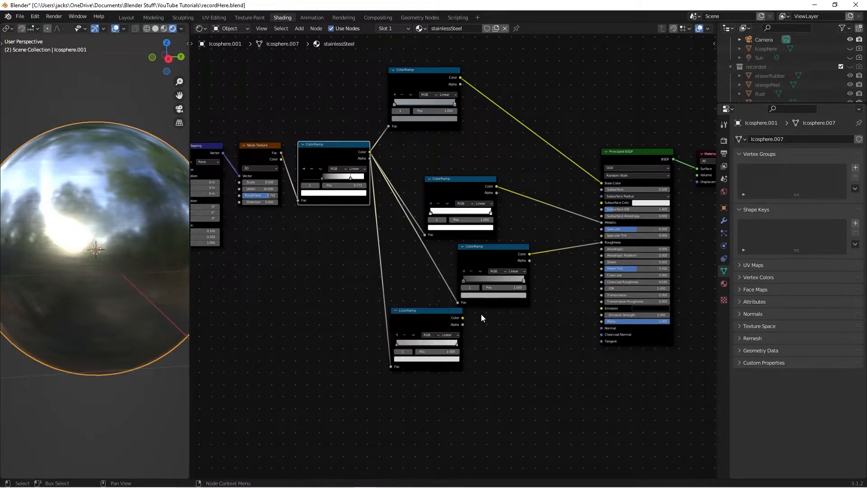
Shift the lowest ColorRamp, add a Bump node beside it, and connect the ramp's Color to the Bump's Height.
{"action": "left_click_drag", "start_coordinate": [445, 320], "coordinate": [491, 332]}
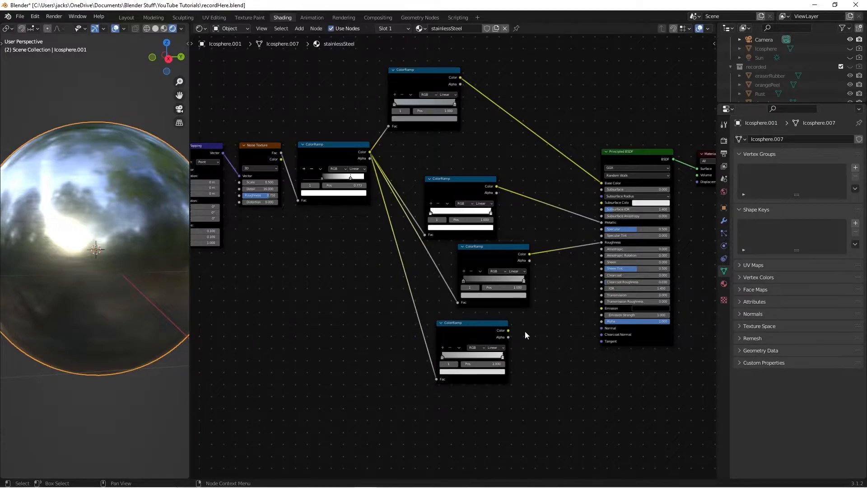
{"action": "key", "text": "shift+a"}
{"action": "type", "text": "bump"}
{"action": "key", "text": "Return"}
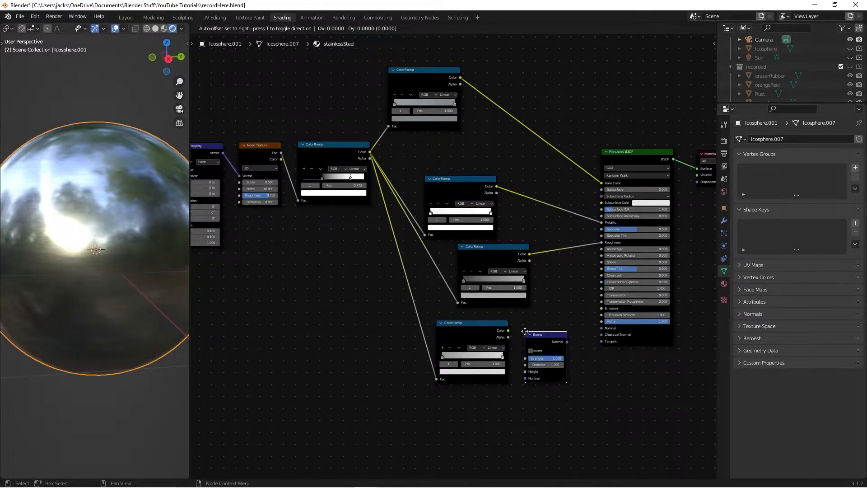
{"action": "left_click", "coordinate": [525, 330]}
{"action": "left_click_drag", "start_coordinate": [508, 331], "coordinate": [525, 371]}
Set the Bump strength to 0.025 and connect its Normal output to the Principled BSDF's Normal input.
{"action": "scroll", "coordinate": [555, 328], "scroll_direction": "up", "scroll_amount": 1}
{"action": "scroll", "coordinate": [558, 325], "scroll_direction": "up", "scroll_amount": 2}
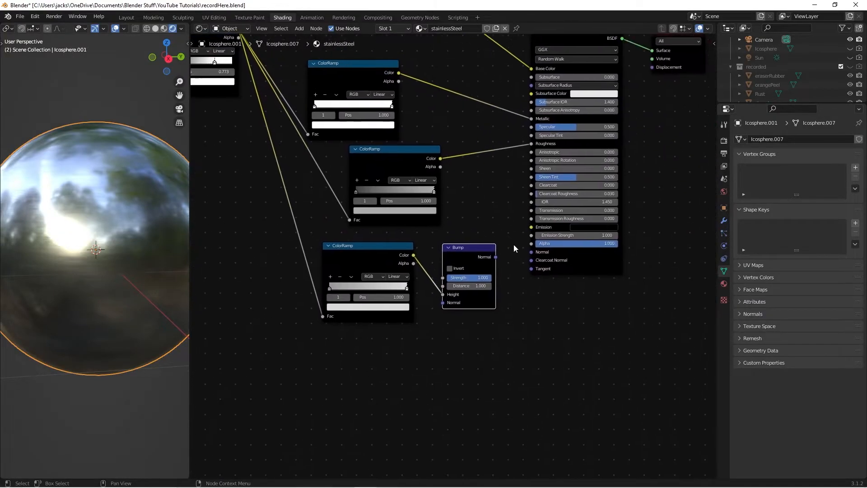
{"action": "left_click", "coordinate": [481, 286]}
{"action": "type", "text": "0.025"}
{"action": "key", "text": "Return"}
{"action": "left_click_drag", "start_coordinate": [488, 265], "coordinate": [504, 235]}
{"action": "left_click_drag", "start_coordinate": [557, 257], "coordinate": [560, 251]}
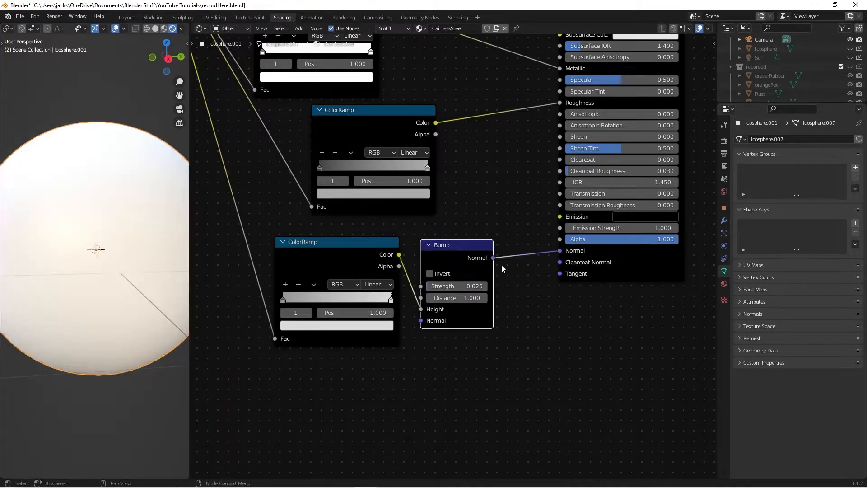
Inspect the brushed bump effect on the sphere from several angles and distances, and save the file.
{"action": "scroll", "coordinate": [437, 174], "scroll_direction": "down", "scroll_amount": 3}
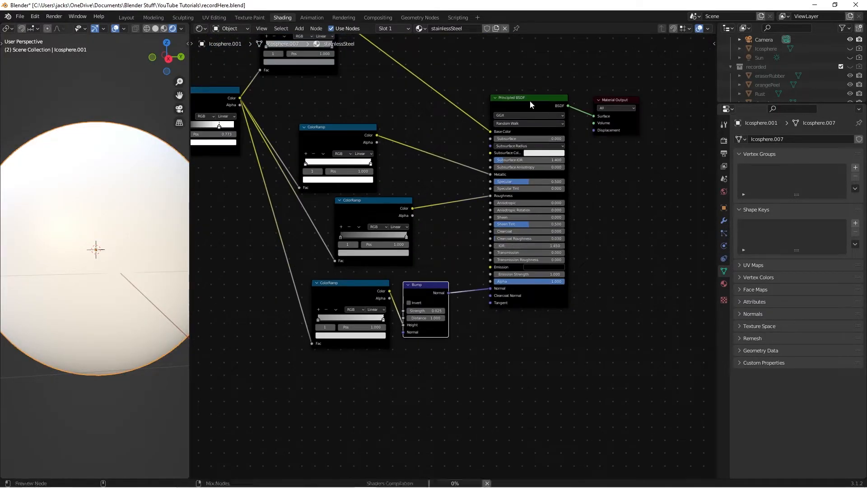
{"action": "mouse_move", "coordinate": [104, 274]}
{"action": "middle_mouse_down"}
{"action": "mouse_move", "coordinate": [80, 278]}
{"action": "mouse_move", "coordinate": [114, 274]}
{"action": "mouse_move", "coordinate": [110, 258]}
{"action": "middle_mouse_up"}
{"action": "scroll", "coordinate": [85, 280], "scroll_direction": "down", "scroll_amount": 3}
{"action": "scroll", "coordinate": [115, 274], "scroll_direction": "up", "scroll_amount": 2}
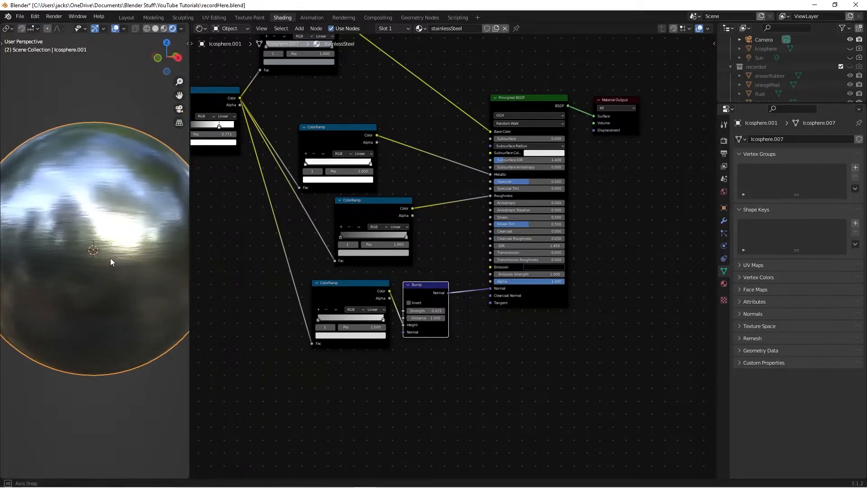
{"action": "scroll", "coordinate": [91, 283], "scroll_direction": "up", "scroll_amount": 3}
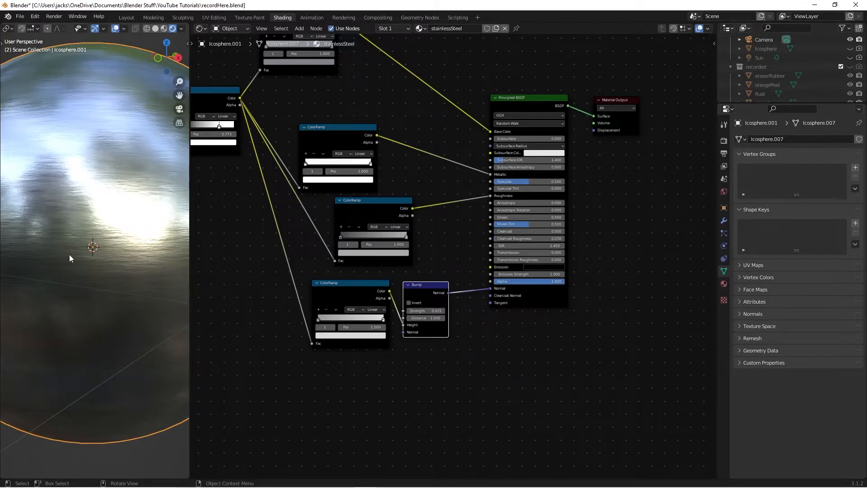
{"action": "scroll", "coordinate": [93, 268], "scroll_direction": "down", "scroll_amount": 4}
{"action": "scroll", "coordinate": [93, 267], "scroll_direction": "up", "scroll_amount": 2}
{"action": "middle_click_drag", "start_coordinate": [272, 306], "coordinate": [389, 275]}
{"action": "scroll", "coordinate": [425, 260], "scroll_direction": "down", "scroll_amount": 1}
{"action": "middle_click_drag", "start_coordinate": [330, 256], "coordinate": [452, 252]}
{"action": "key", "text": "ctrl+s"}
Add a second Noise Texture below the first and connect the second Mapping node's Vector output to its Vector input.
{"action": "middle_click_drag", "start_coordinate": [410, 173], "coordinate": [409, 213]}
{"action": "key", "text": "shift+a"}
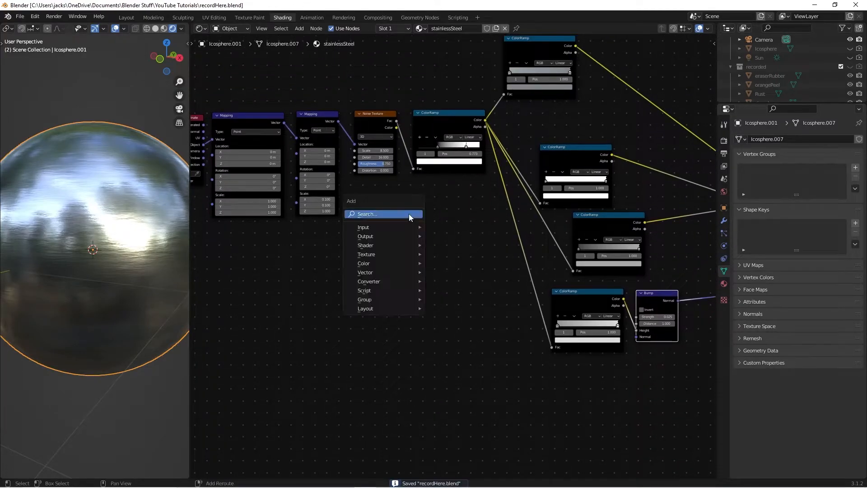
{"action": "left_click", "coordinate": [408, 213]}
{"action": "type", "text": "nois"}
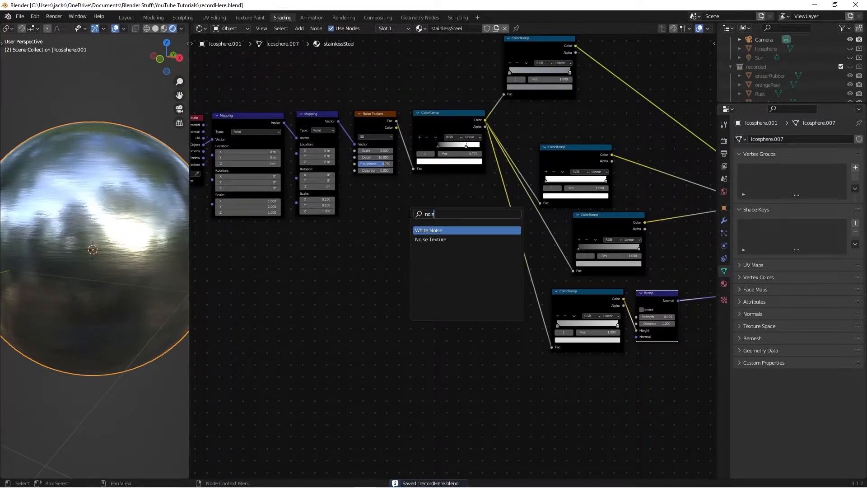
{"action": "key", "text": "Down"}
{"action": "key", "text": "Return"}
{"action": "left_click", "coordinate": [363, 195]}
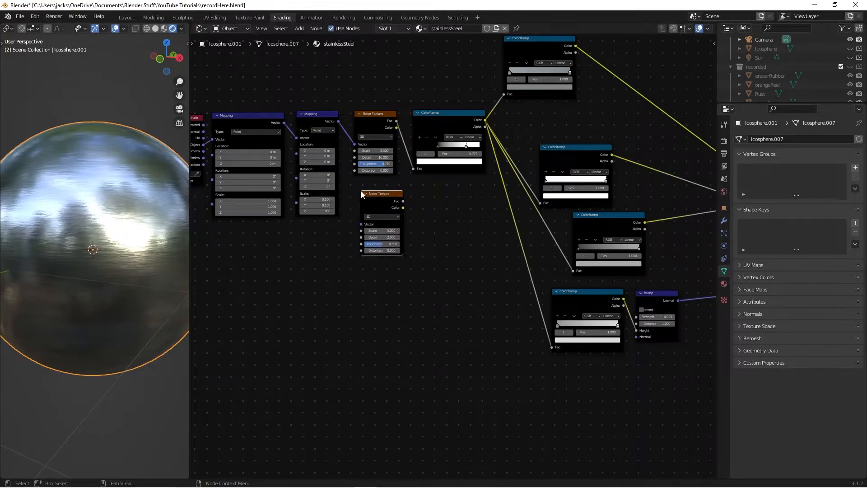
{"action": "left_click", "coordinate": [337, 126]}
{"action": "left_click_drag", "start_coordinate": [338, 121], "coordinate": [356, 244]}
Add a ColorRamp beside the second Noise Texture, move the pair lower, and connect the noise's Fac to the ramp's Fac.
{"action": "key", "text": "shift+a"}
{"action": "left_click", "coordinate": [418, 244]}
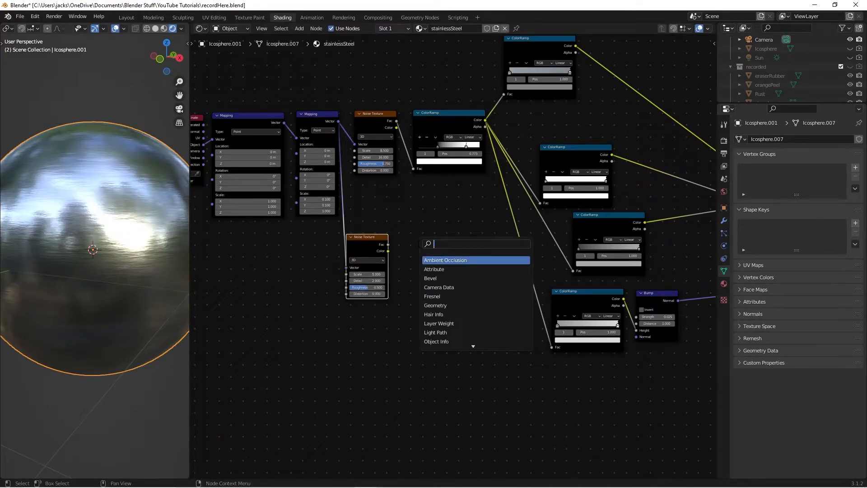
{"action": "type", "text": "ramp"}
{"action": "key", "text": "Return"}
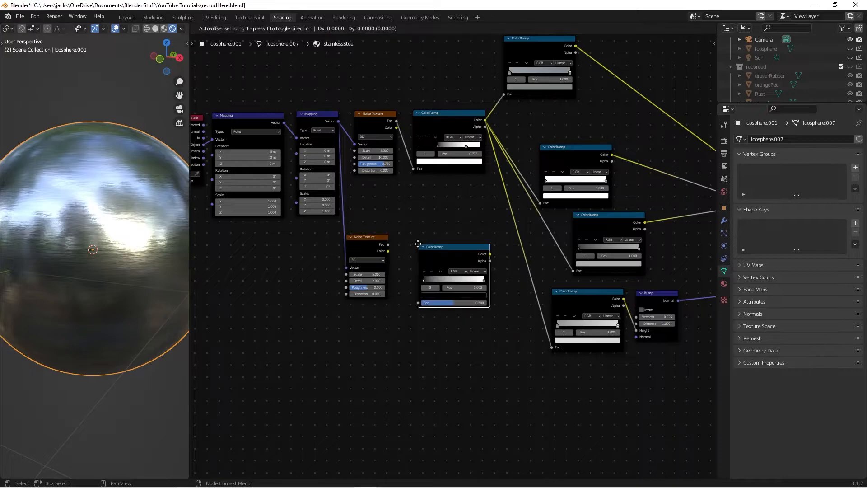
{"action": "left_click", "coordinate": [404, 303]}
{"action": "left_click_drag", "start_coordinate": [369, 240], "coordinate": [386, 328]}
{"action": "left_click_drag", "start_coordinate": [404, 361], "coordinate": [405, 362]}
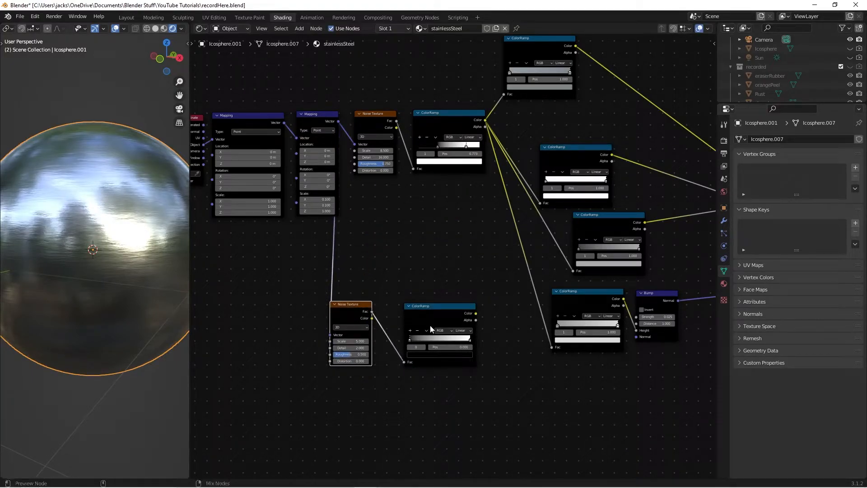
Preview the second noise's ColorRamp on the sphere and shift the node closer to its Noise Texture.
{"action": "left_click", "coordinate": [430, 325], "text": "ctrl+shift"}
{"action": "left_click_drag", "start_coordinate": [440, 317], "coordinate": [426, 324]}
{"action": "scroll", "coordinate": [422, 313], "scroll_direction": "up", "scroll_amount": 2}
{"action": "scroll", "coordinate": [422, 312], "scroll_direction": "up", "scroll_amount": 1}
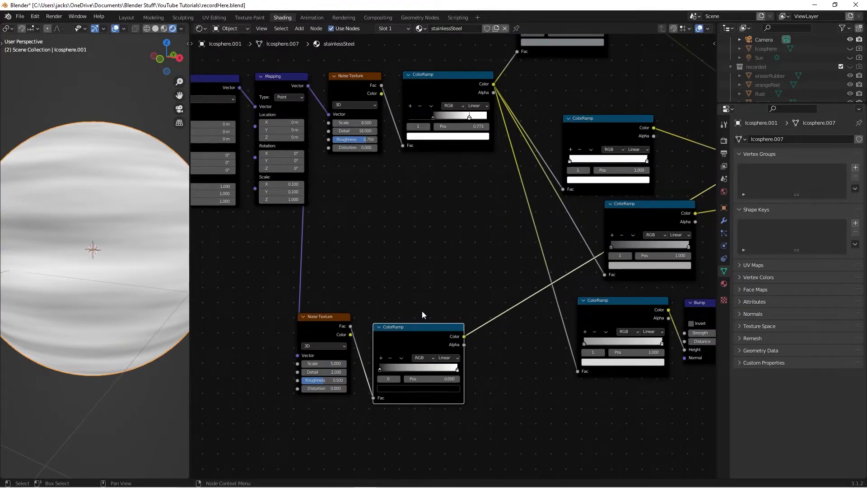
Set the second Noise Texture's Scale to 250, Detail to 16, Roughness to 0.85 and Distortion to 2.
{"action": "left_click", "coordinate": [332, 363]}
{"action": "type", "text": "250"}
{"action": "key", "text": "Return"}
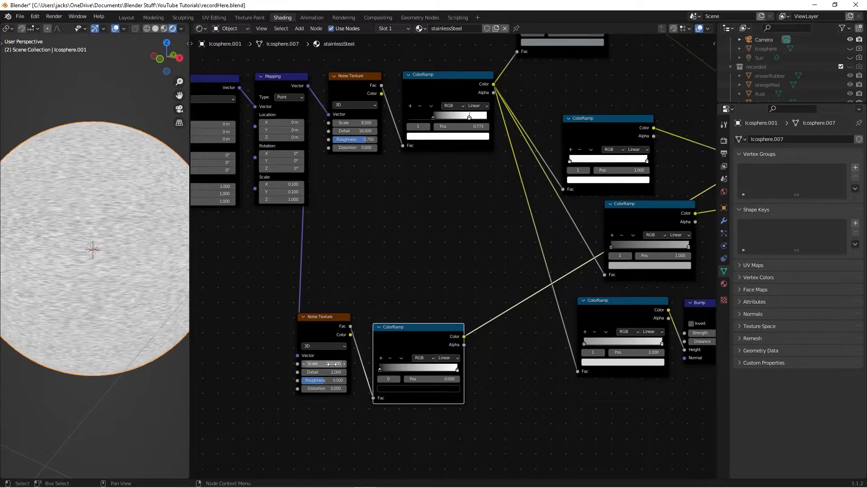
{"action": "left_click", "coordinate": [328, 372]}
{"action": "type", "text": "16"}
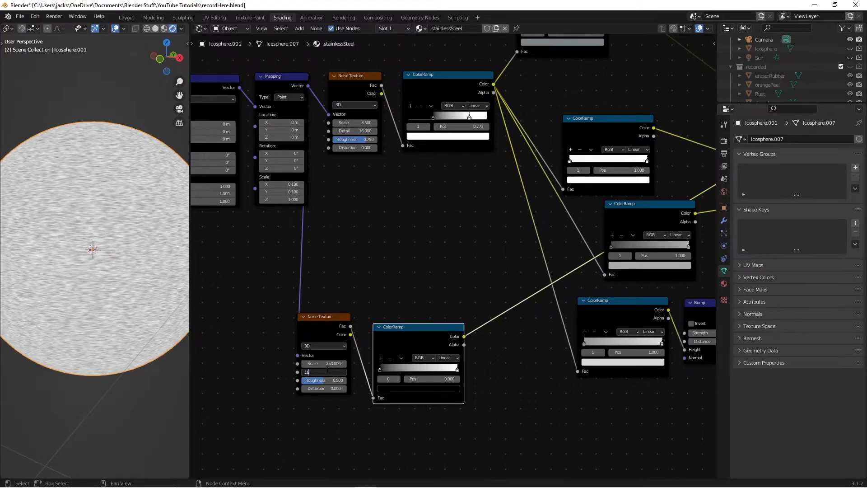
{"action": "key", "text": "Return"}
{"action": "left_click", "coordinate": [326, 380]}
{"action": "type", "text": ".85"}
{"action": "key", "text": "Return"}
{"action": "left_click", "coordinate": [334, 388]}
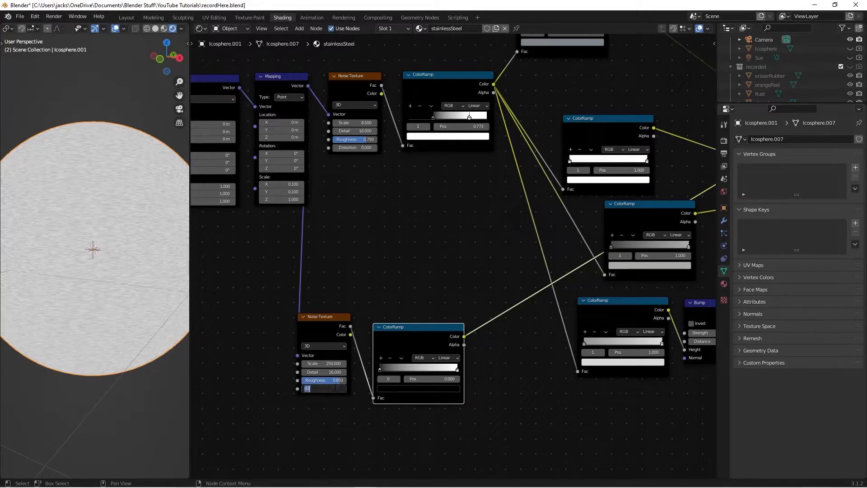
{"action": "type", "text": "2"}
{"action": "key", "text": "Return"}
Darken the white stop of the second noise's ColorRamp to light grey by lowering its HSV value.
{"action": "middle_click_drag", "start_coordinate": [443, 300], "coordinate": [436, 273]}
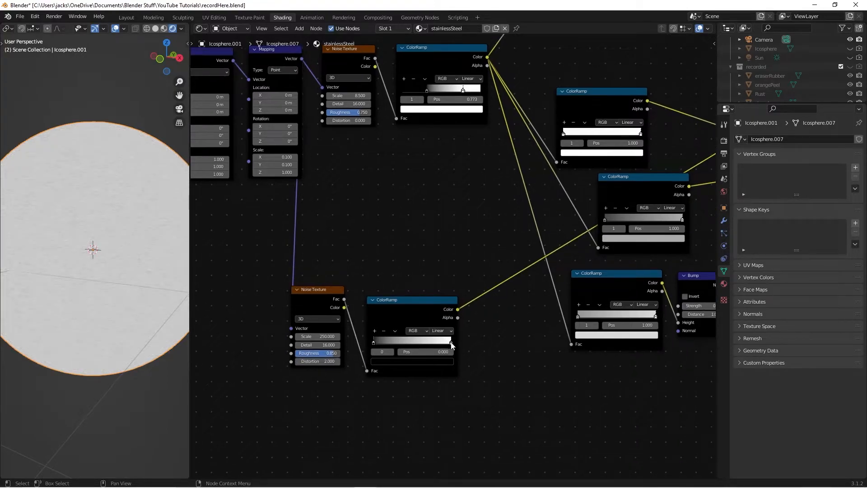
{"action": "left_click", "coordinate": [450, 342]}
{"action": "left_click", "coordinate": [429, 361]}
{"action": "left_click", "coordinate": [402, 343]}
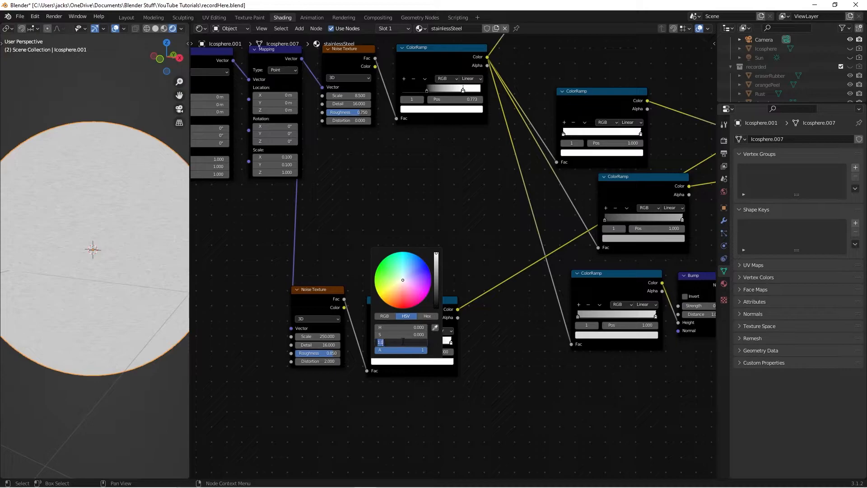
{"action": "key", "text": "Return"}
Add a Bump node below the existing one, feed its Height from the second noise's ColorRamp Color, and set its Strength to 0.015.
{"action": "key", "text": "shift+a"}
{"action": "type", "text": "bump"}
{"action": "key", "text": "Return"}
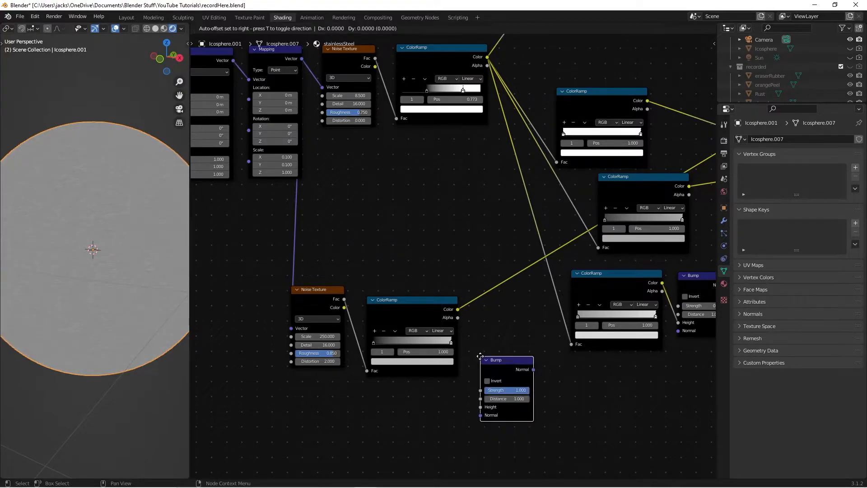
{"action": "left_click", "coordinate": [571, 366]}
{"action": "middle_click_drag", "start_coordinate": [537, 354], "coordinate": [473, 280]}
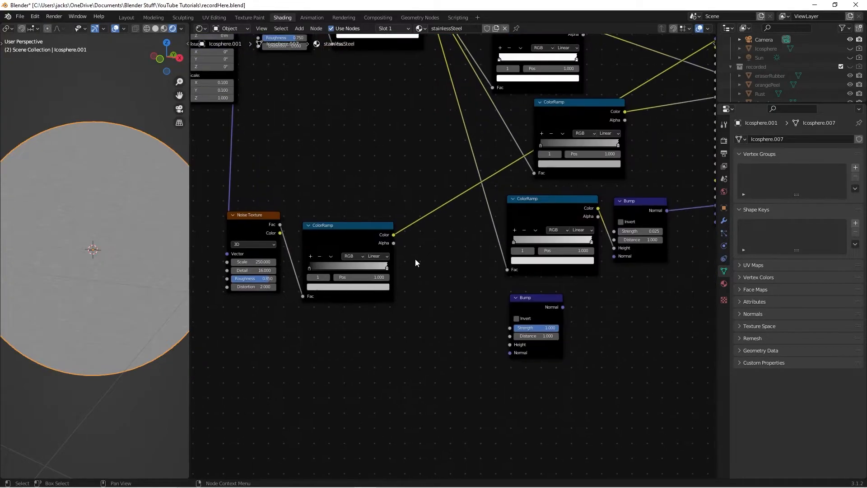
{"action": "left_click_drag", "start_coordinate": [394, 234], "coordinate": [530, 319]}
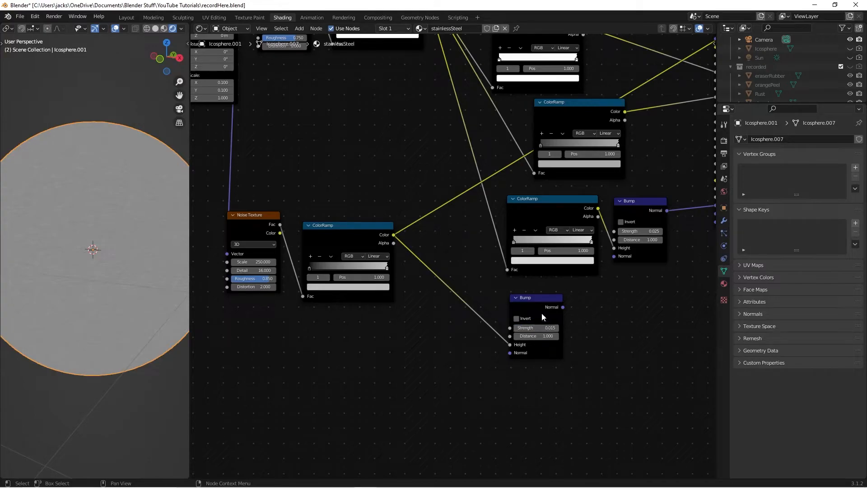
Preview the new Bump node's output on the sphere and examine it from different angles and distances.
{"action": "left_click", "coordinate": [536, 309], "text": "ctrl+shift"}
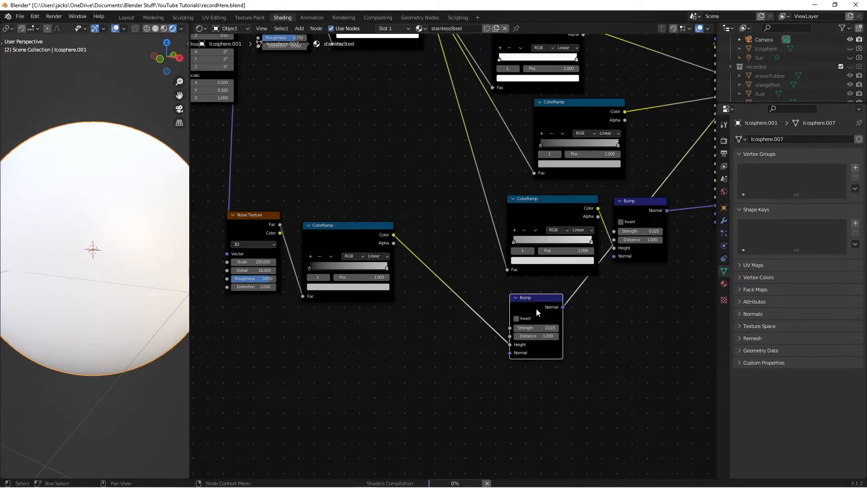
{"action": "scroll", "coordinate": [671, 315], "scroll_direction": "down", "scroll_amount": 2, "text": "ctrl"}
{"action": "scroll", "coordinate": [69, 287], "scroll_direction": "up", "scroll_amount": 6}
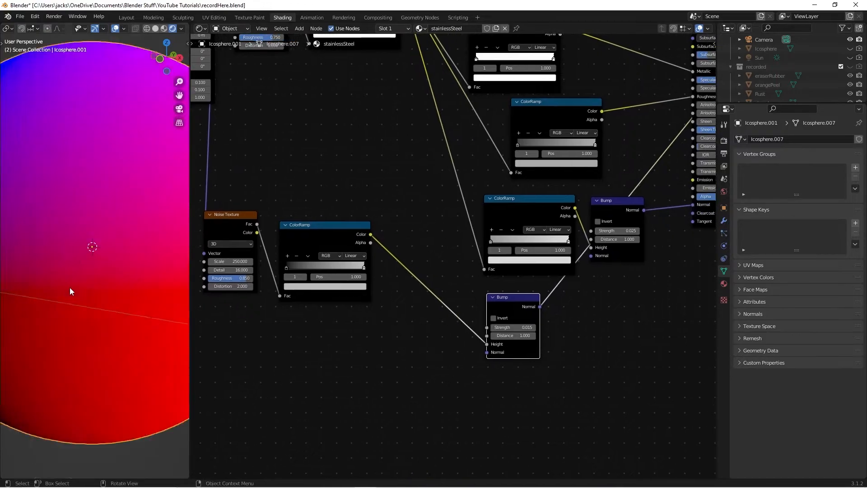
{"action": "scroll", "coordinate": [77, 265], "scroll_direction": "down", "scroll_amount": 4}
{"action": "middle_click_drag", "start_coordinate": [77, 264], "coordinate": [108, 259]}
{"action": "scroll", "coordinate": [108, 259], "scroll_direction": "up", "scroll_amount": 4}
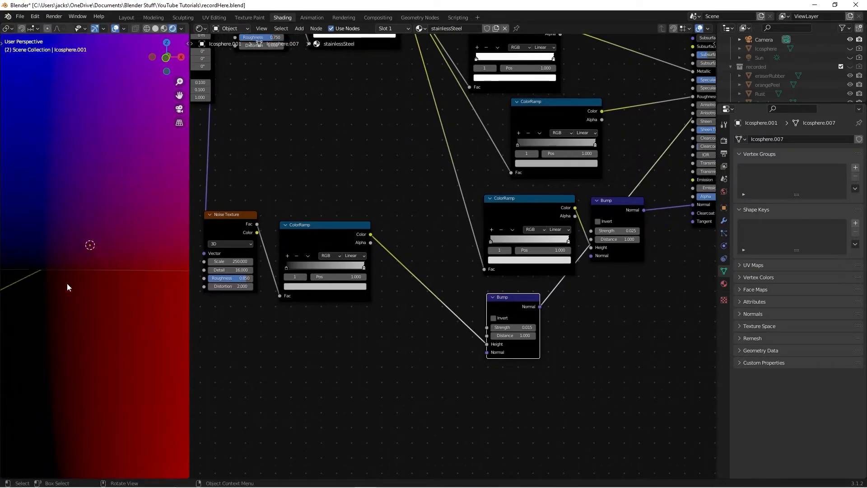
Connect the new Bump node's Normal output to the first Bump node's Normal input, and move the first Bump node slightly lower.
{"action": "middle_click_drag", "start_coordinate": [590, 300], "coordinate": [483, 310]}
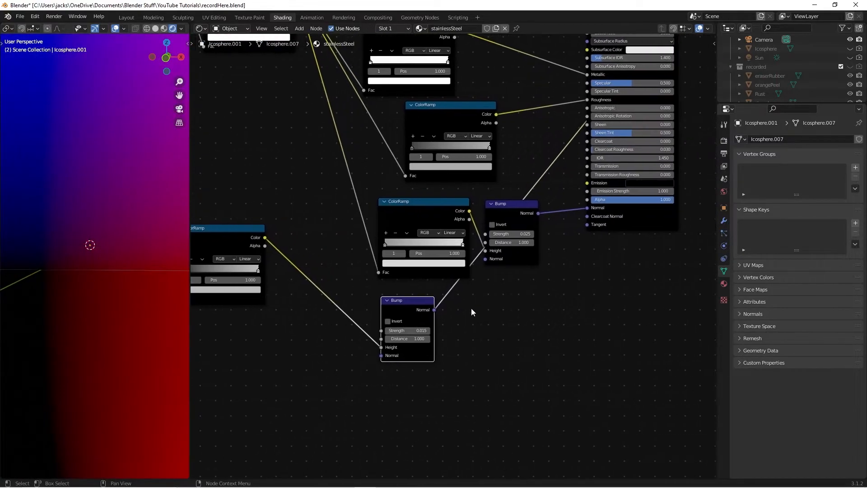
{"action": "left_click_drag", "start_coordinate": [503, 212], "coordinate": [524, 228]}
{"action": "left_click_drag", "start_coordinate": [434, 310], "coordinate": [506, 276]}
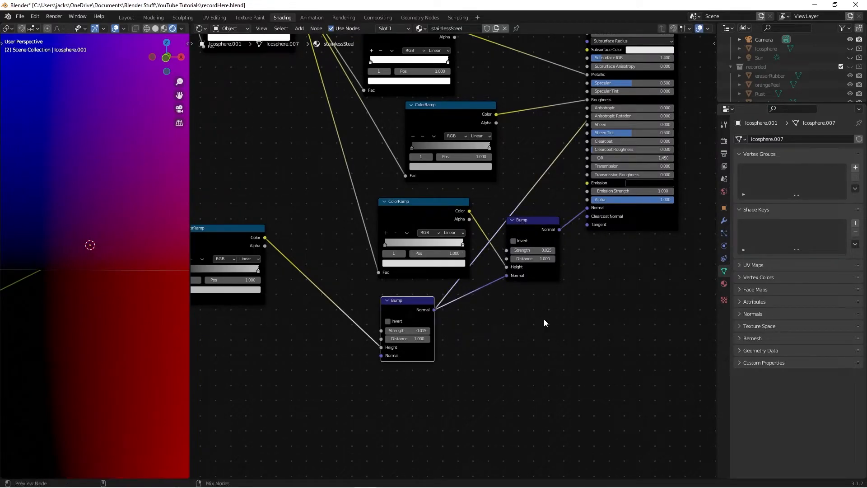
{"action": "mouse_move", "coordinate": [532, 224]}
{"action": "left_mouse_down"}
{"action": "mouse_move", "coordinate": [539, 250]}
{"action": "mouse_move", "coordinate": [534, 236]}
{"action": "left_mouse_up"}
Route the Principled BSDF back to the Material Output, view the sphere through the camera, and save the file.
{"action": "left_click", "coordinate": [651, 217], "text": "ctrl+shift"}
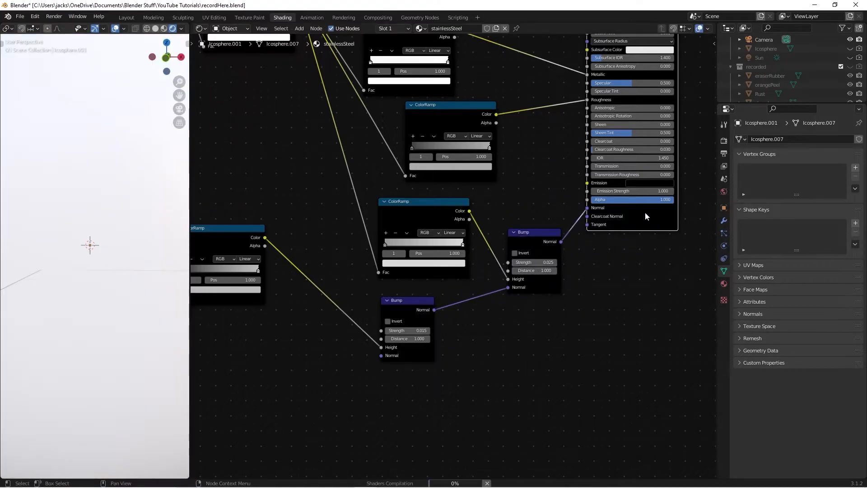
{"action": "key", "text": "KP_Decimal"}
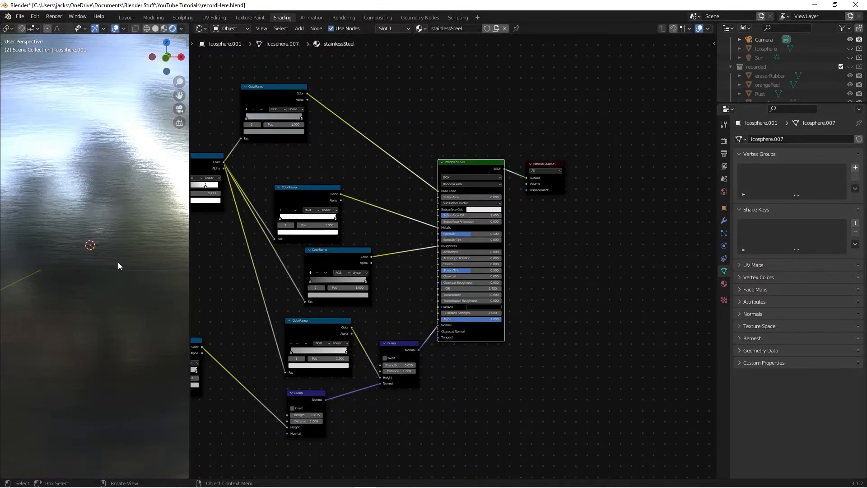
{"action": "middle_click_drag", "start_coordinate": [118, 262], "coordinate": [64, 279]}
{"action": "key", "text": "KP_0"}
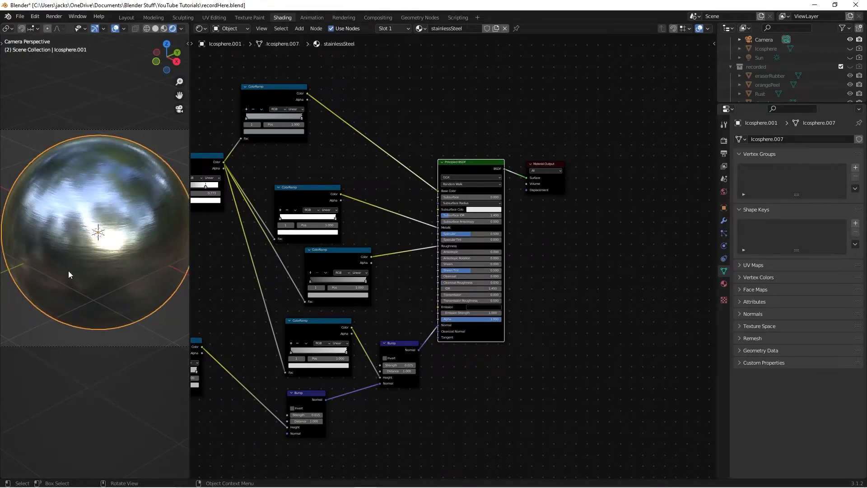
{"action": "left_click", "coordinate": [388, 314]}
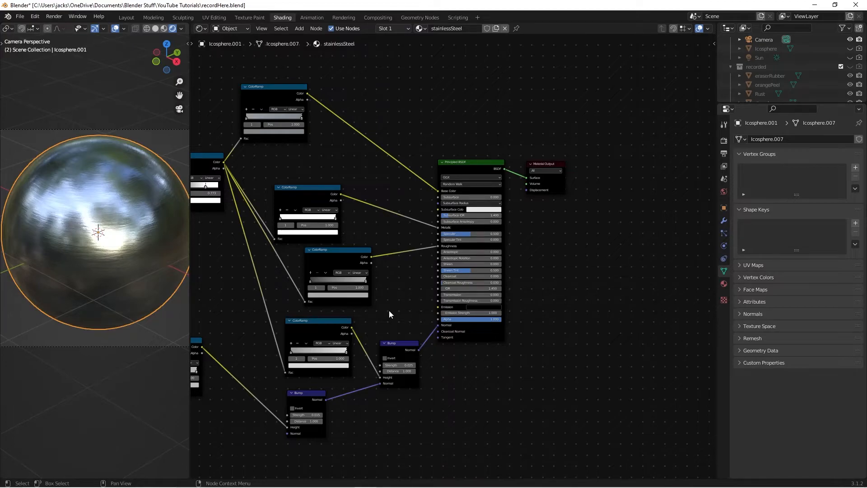
{"action": "key", "text": "ctrl+s"}
Look over the finished node setup, save the file, and enable Fake User for the stainlessSteel material.
{"action": "scroll", "coordinate": [451, 276], "scroll_direction": "up", "scroll_amount": 4}
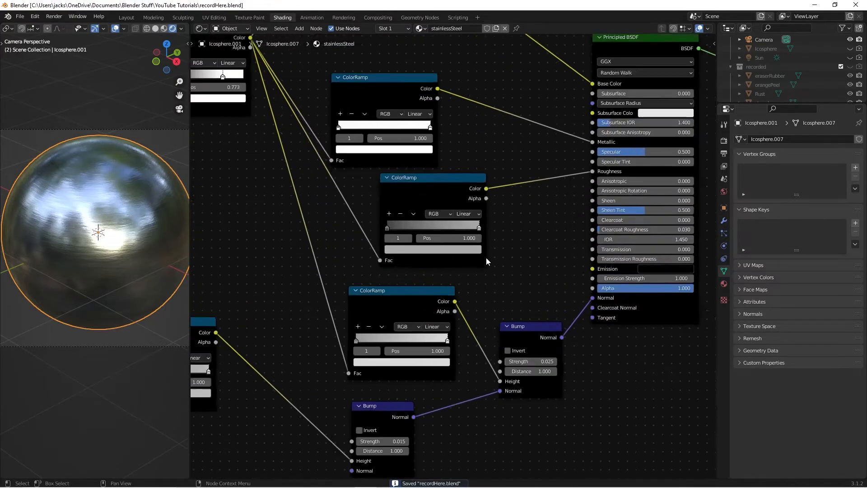
{"action": "middle_click_drag", "start_coordinate": [555, 154], "coordinate": [549, 252]}
{"action": "scroll", "coordinate": [487, 271], "scroll_direction": "up", "scroll_amount": 4}
{"action": "scroll", "coordinate": [443, 311], "scroll_direction": "down", "scroll_amount": 8}
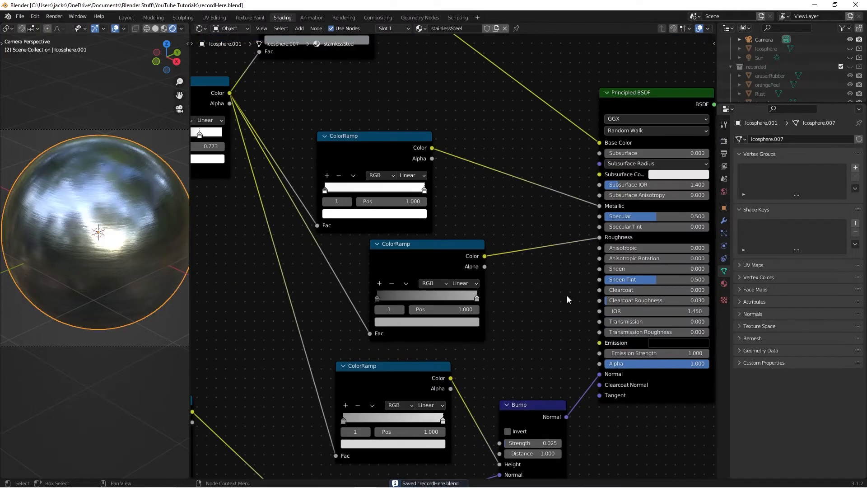
{"action": "left_click", "coordinate": [428, 281]}
{"action": "left_click", "coordinate": [546, 283]}
{"action": "key", "text": "ctrl+s"}
{"action": "left_click", "coordinate": [487, 28]}
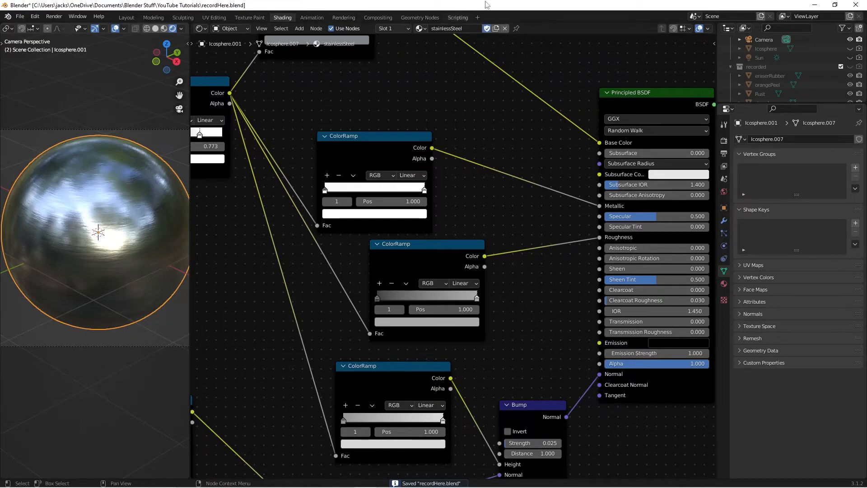
Create a new copy of the stainlessSteel material, rename it Steel, and save the file.
{"action": "left_click", "coordinate": [496, 28]}
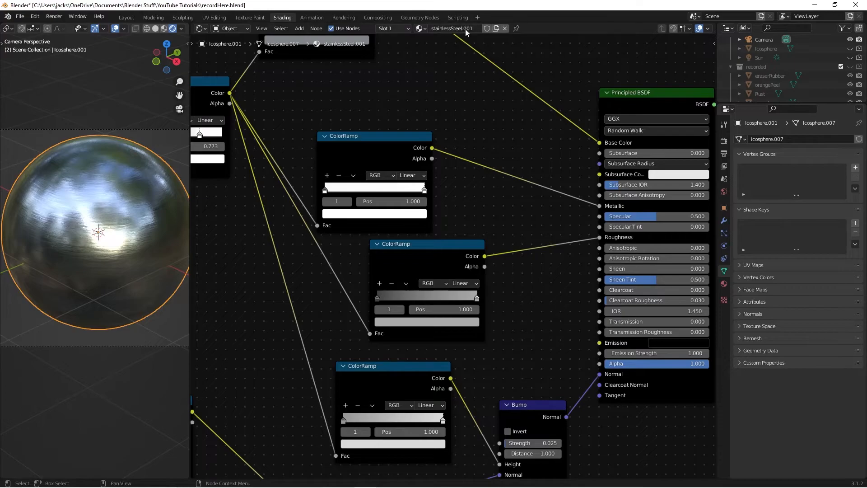
{"action": "left_click", "coordinate": [451, 29]}
{"action": "left_click_drag", "start_coordinate": [451, 29], "coordinate": [431, 29]}
{"action": "key", "text": "BackSpace"}
{"action": "key", "text": "Delete"}
{"action": "key", "text": "Delete"}
{"action": "key", "text": "Delete"}
{"action": "key", "text": "Delete"}
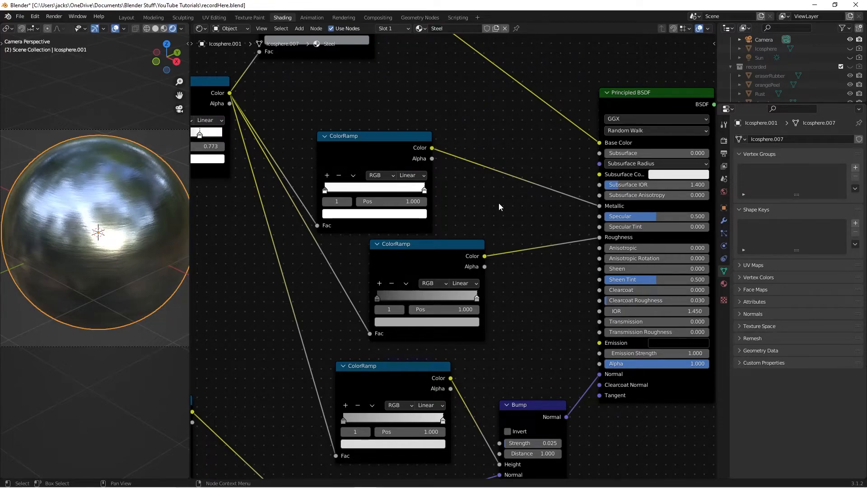
{"action": "key", "text": "ctrl+s"}
Set the HSV value of the first stop in the ColorRamp driving Roughness to 0.3, and shift the node slightly.
{"action": "scroll", "coordinate": [489, 163], "scroll_direction": "up", "scroll_amount": 3}
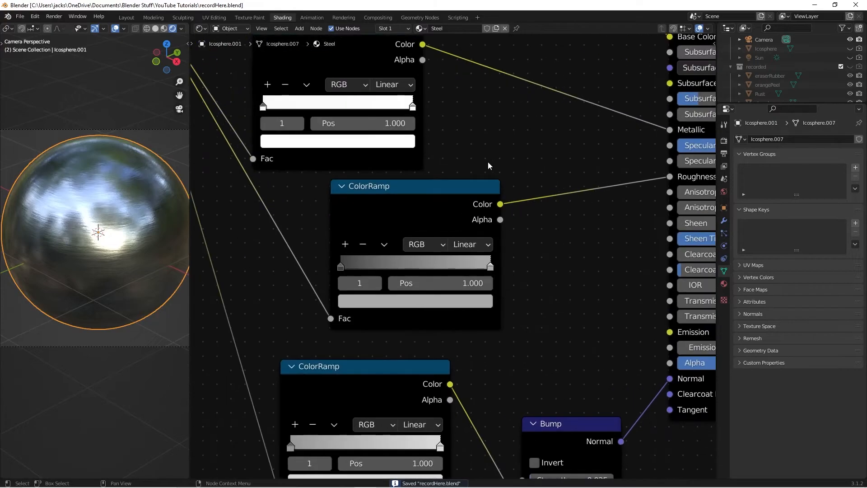
{"action": "scroll", "coordinate": [483, 159], "scroll_direction": "up", "scroll_amount": 2}
{"action": "left_click", "coordinate": [298, 270]}
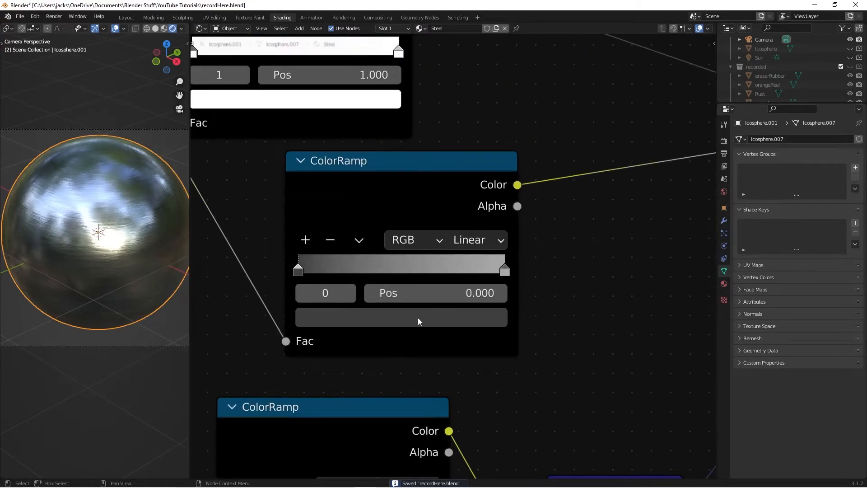
{"action": "left_click", "coordinate": [416, 318]}
{"action": "left_click", "coordinate": [388, 264]}
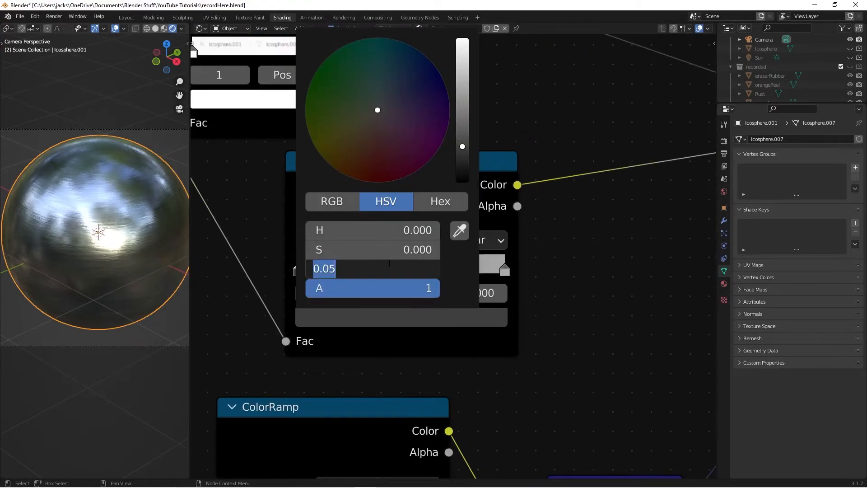
{"action": "type", "text": ".3"}
{"action": "key", "text": "Return"}
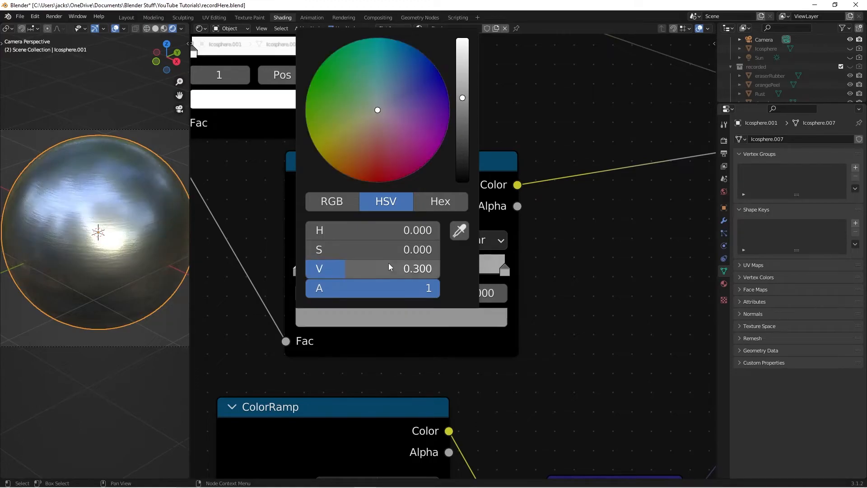
{"action": "scroll", "coordinate": [587, 262], "scroll_direction": "down", "scroll_amount": 3}
{"action": "scroll", "coordinate": [591, 196], "scroll_direction": "up", "scroll_amount": 1}
{"action": "mouse_move", "coordinate": [359, 209]}
{"action": "left_mouse_down"}
{"action": "mouse_move", "coordinate": [354, 230]}
{"action": "mouse_move", "coordinate": [363, 213]}
{"action": "left_mouse_up"}
Set the HSV value of the last stop in the Roughness ColorRamp to 0.6, and nudge the node into place.
{"action": "scroll", "coordinate": [612, 221], "scroll_direction": "up", "scroll_amount": 2}
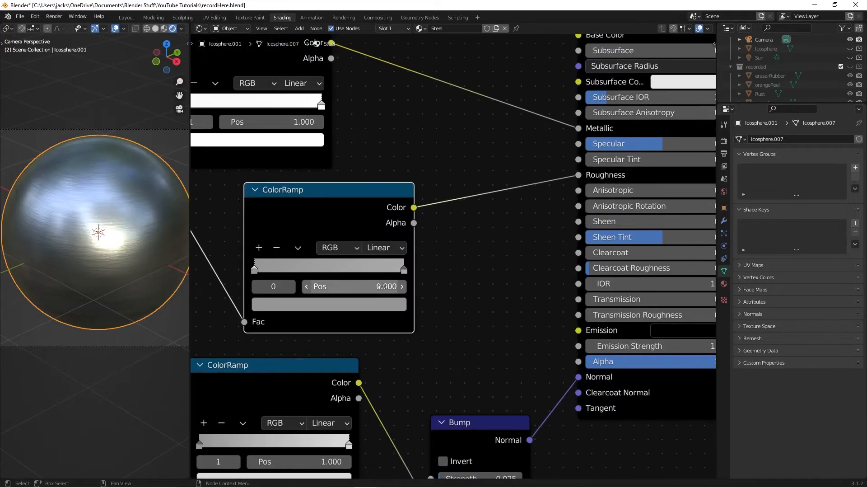
{"action": "left_click", "coordinate": [403, 270]}
{"action": "left_click", "coordinate": [393, 300]}
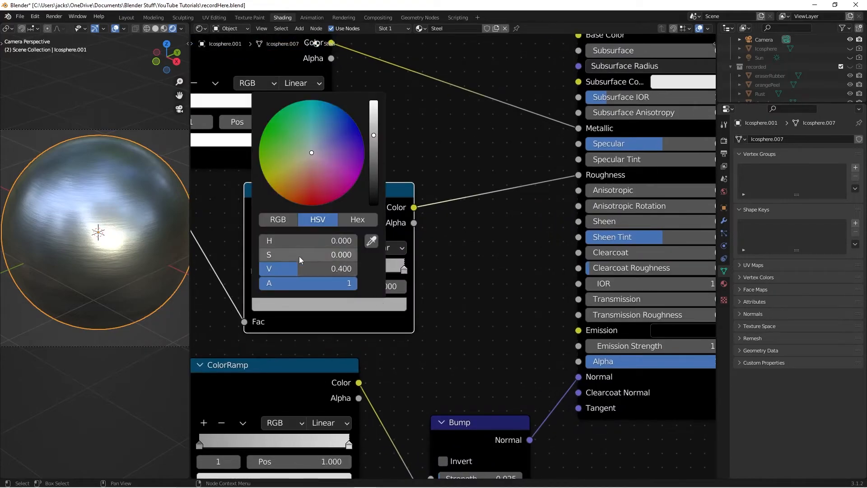
{"action": "left_click", "coordinate": [298, 269]}
{"action": "type", "text": ".6"}
{"action": "key", "text": "Return"}
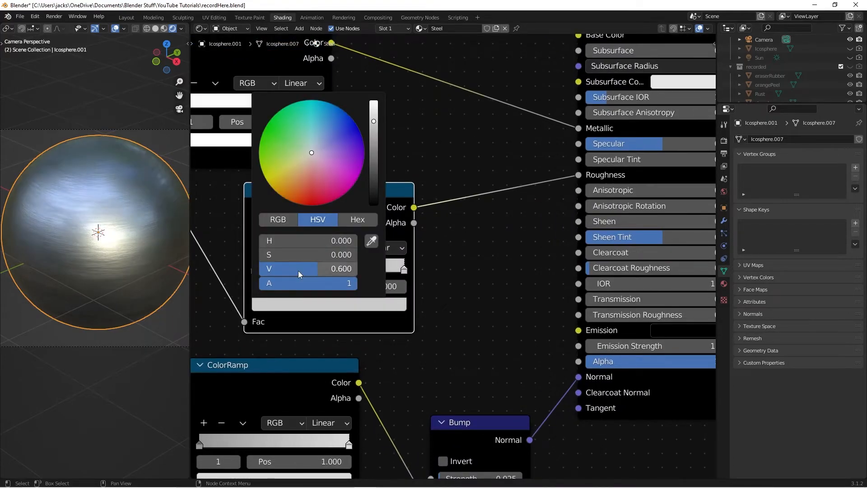
{"action": "scroll", "coordinate": [451, 390], "scroll_direction": "down", "scroll_amount": 2}
{"action": "middle_click_drag", "start_coordinate": [475, 287], "coordinate": [482, 261]}
{"action": "left_click_drag", "start_coordinate": [367, 216], "coordinate": [353, 218]}
Inspect the rougher Steel material on the sphere from several angles and distances, and return to the camera view.
{"action": "middle_click_drag", "start_coordinate": [151, 249], "coordinate": [66, 254]}
{"action": "scroll", "coordinate": [97, 244], "scroll_direction": "up", "scroll_amount": 8}
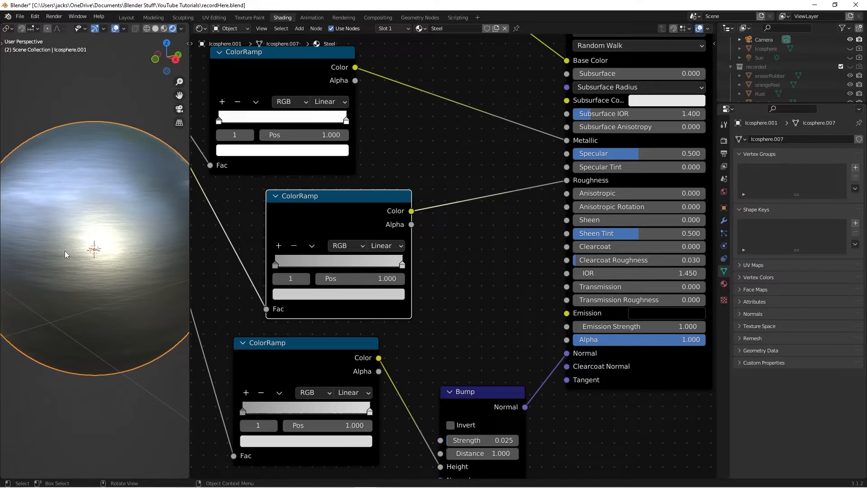
{"action": "middle_click_drag", "start_coordinate": [36, 251], "coordinate": [84, 259]}
{"action": "scroll", "coordinate": [84, 259], "scroll_direction": "down", "scroll_amount": 3}
{"action": "middle_click_drag", "start_coordinate": [145, 260], "coordinate": [106, 262]}
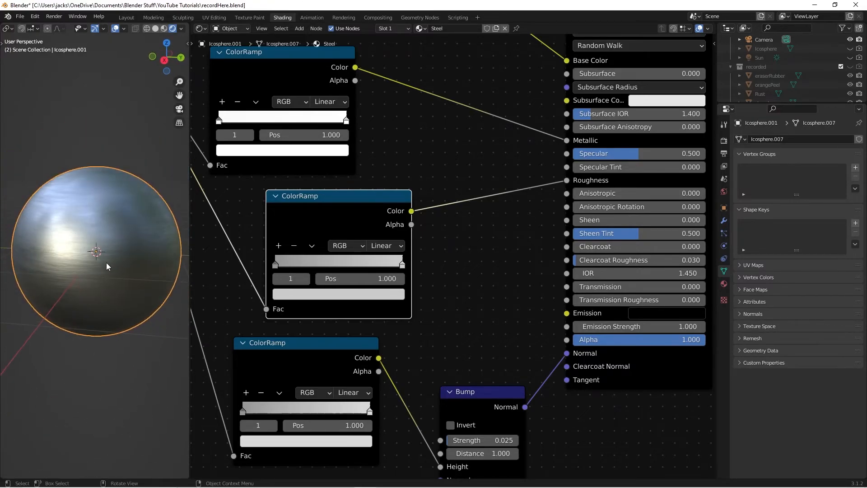
{"action": "key", "text": "KP_0"}
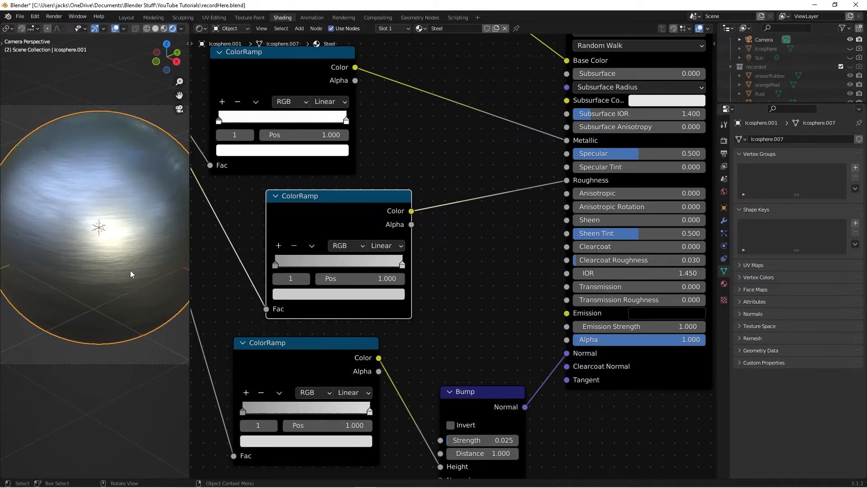
Try a higher Strength on the Bump node feeding the Principled BSDF's Normal, and undo the change.
{"action": "left_click", "coordinate": [455, 249]}
{"action": "middle_click_drag", "start_coordinate": [415, 326], "coordinate": [478, 252]}
{"action": "scroll", "coordinate": [478, 253], "scroll_direction": "down", "scroll_amount": 2}
{"action": "middle_click_drag", "start_coordinate": [513, 229], "coordinate": [458, 169]}
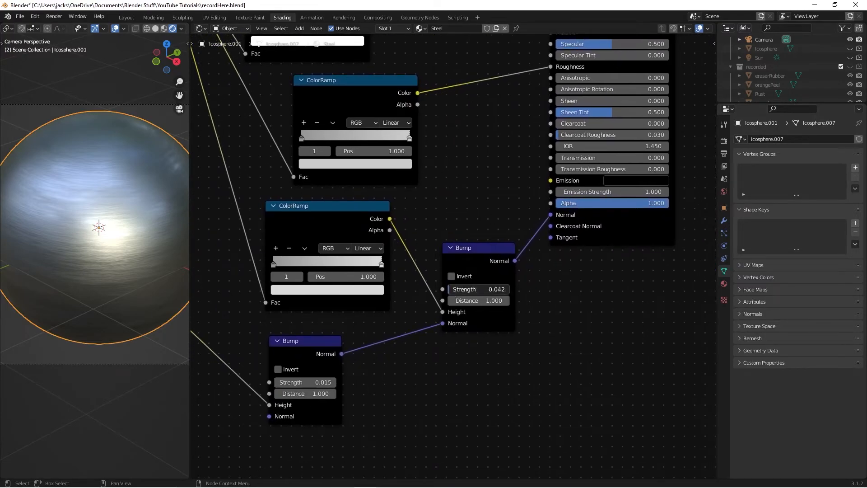
{"action": "left_click_drag", "start_coordinate": [461, 292], "coordinate": [512, 292]}
{"action": "key", "text": "ctrl+z"}
{"action": "scroll", "coordinate": [420, 165], "scroll_direction": "down", "scroll_amount": 1}
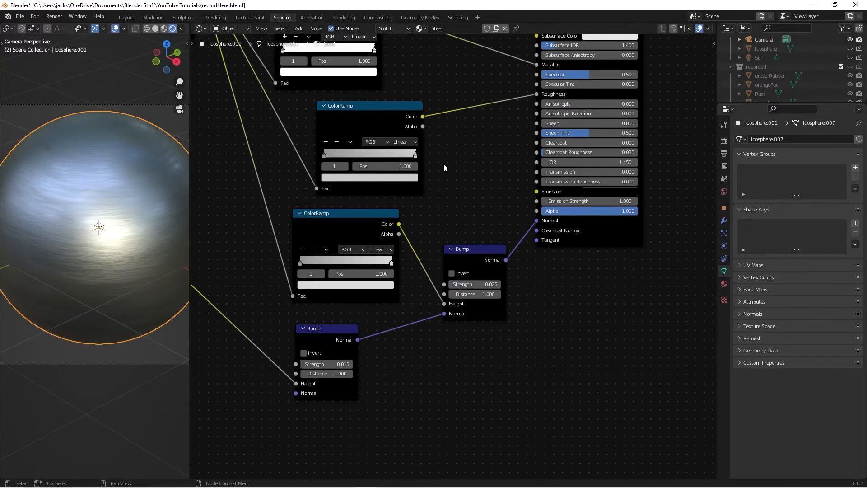
Review the Steel material's node setup and examine the sphere from another angle.
{"action": "middle_click_drag", "start_coordinate": [474, 170], "coordinate": [523, 286]}
{"action": "scroll", "coordinate": [523, 287], "scroll_direction": "down", "scroll_amount": 1}
{"action": "middle_click_drag", "start_coordinate": [104, 255], "coordinate": [118, 253]}
{"action": "scroll", "coordinate": [117, 253], "scroll_direction": "up", "scroll_amount": 5}
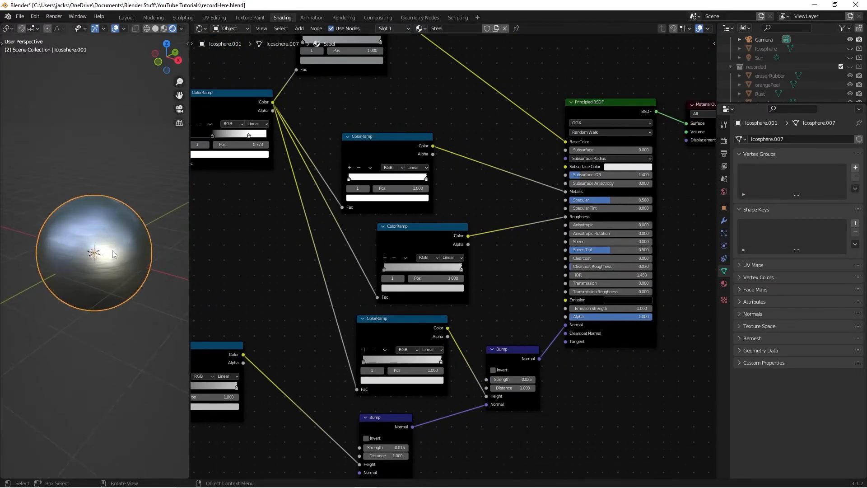
Connect the Texture Coordinate's UV output to the first Mapping node in the cube's stainlessSteel material.
{"action": "scroll", "coordinate": [108, 255], "scroll_direction": "down", "scroll_amount": 2}
{"action": "scroll", "coordinate": [110, 255], "scroll_direction": "up", "scroll_amount": 2}
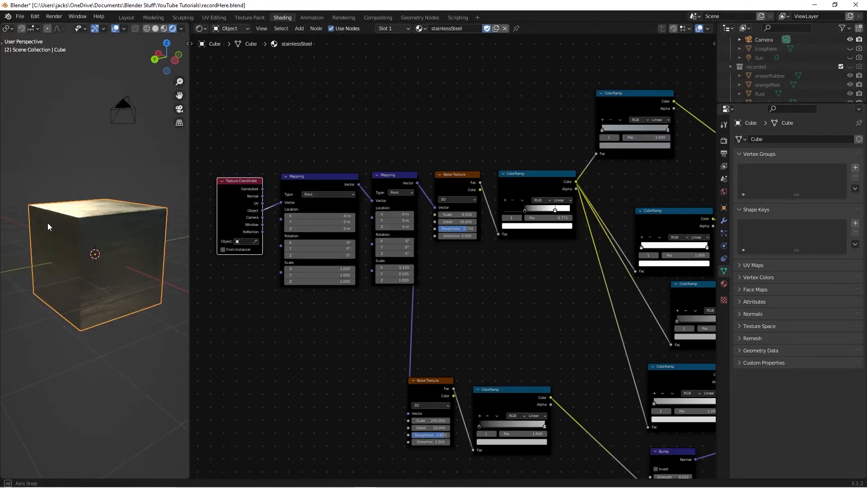
{"action": "middle_click_drag", "start_coordinate": [48, 223], "coordinate": [131, 298]}
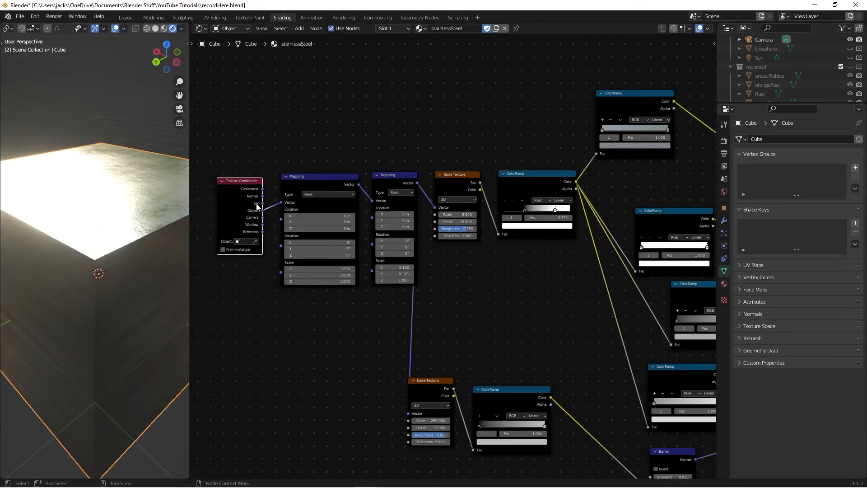
{"action": "left_click_drag", "start_coordinate": [263, 204], "coordinate": [286, 202]}
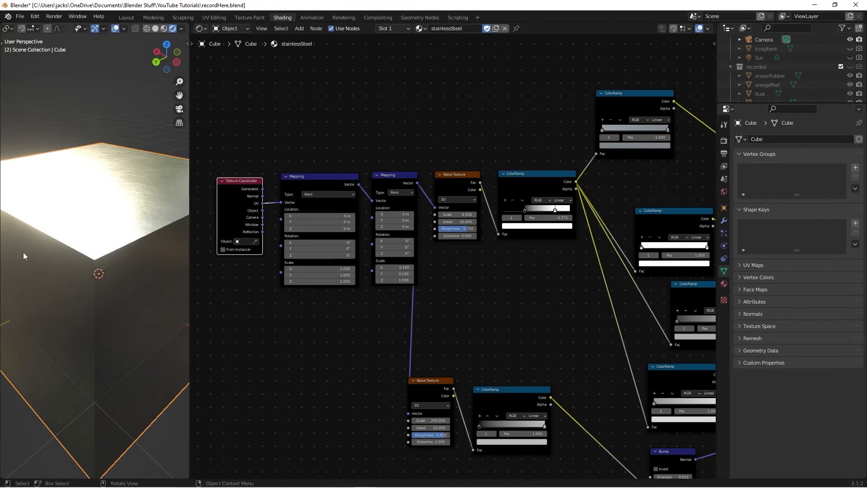
Set the Y scale of the second Mapping node to 1 and check the stretched texture on the cube.
{"action": "middle_click_drag", "start_coordinate": [24, 254], "coordinate": [75, 289]}
{"action": "double_click", "coordinate": [392, 273]}
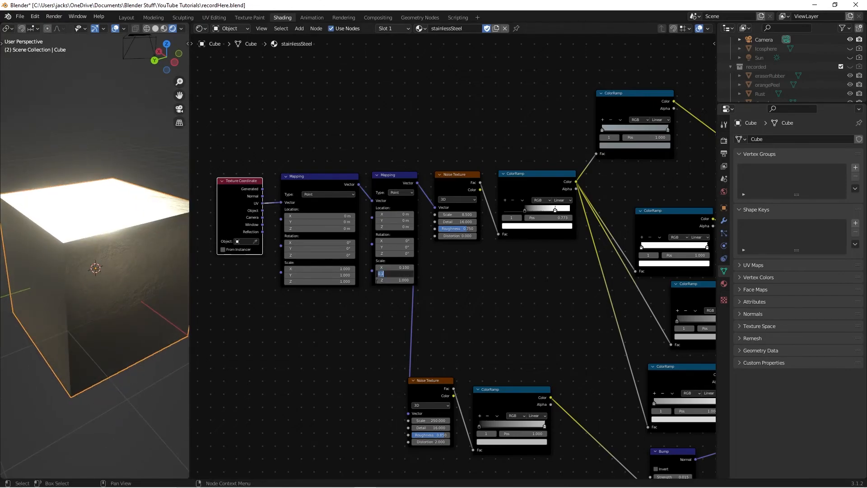
{"action": "type", "text": "1"}
{"action": "key", "text": "Return"}
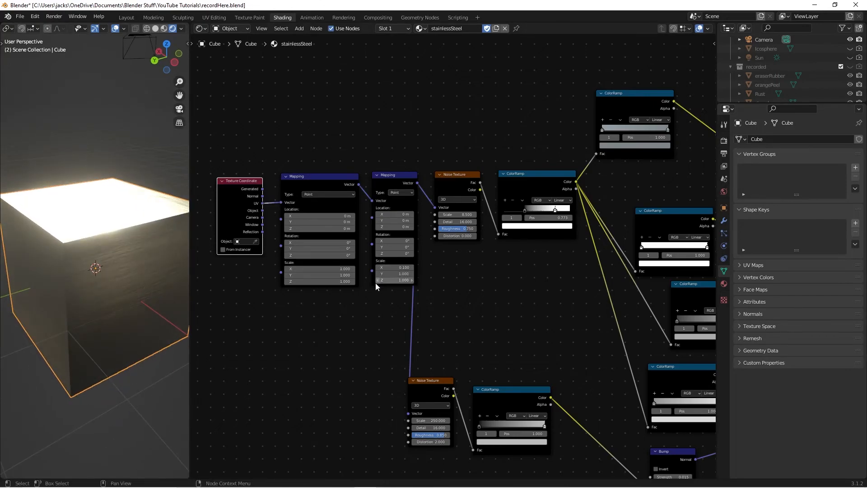
{"action": "middle_click_drag", "start_coordinate": [88, 297], "coordinate": [87, 257]}
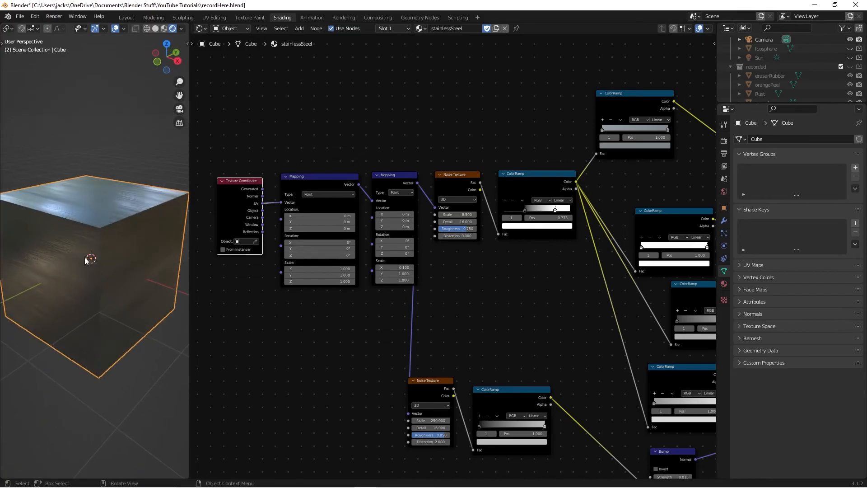
{"action": "middle_click_drag", "start_coordinate": [225, 270], "coordinate": [250, 274]}
{"action": "scroll", "coordinate": [121, 262], "scroll_direction": "up", "scroll_amount": 1}
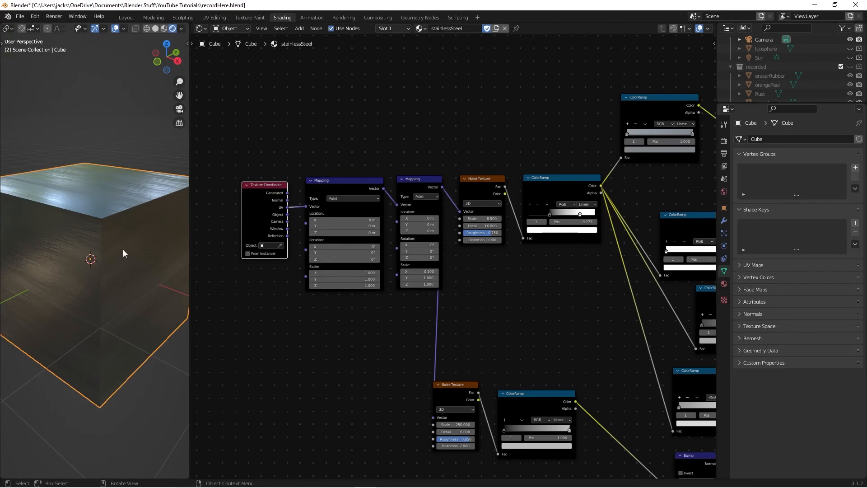
Nudge the second Mapping node into line and save the file.
{"action": "left_click_drag", "start_coordinate": [411, 181], "coordinate": [419, 184]}
{"action": "left_click", "coordinate": [426, 149]}
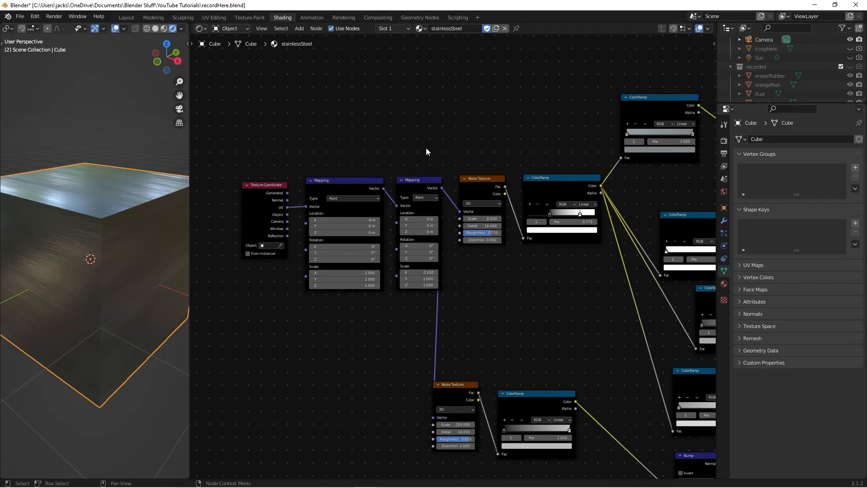
{"action": "key", "text": "ctrl+s"}
Review the whole stainlessSteel node tree, nudge the ColorRamp feeding Metallic into place, and save the file.
{"action": "middle_click_drag", "start_coordinate": [427, 148], "coordinate": [353, 124]}
{"action": "scroll", "coordinate": [432, 121], "scroll_direction": "up", "scroll_amount": 3}
{"action": "scroll", "coordinate": [284, 115], "scroll_direction": "down", "scroll_amount": 4}
{"action": "middle_click_drag", "start_coordinate": [544, 149], "coordinate": [289, 127]}
{"action": "scroll", "coordinate": [464, 191], "scroll_direction": "down", "scroll_amount": 3}
{"action": "middle_click_drag", "start_coordinate": [342, 226], "coordinate": [540, 203]}
{"action": "scroll", "coordinate": [520, 215], "scroll_direction": "down", "scroll_amount": 1}
{"action": "left_click_drag", "start_coordinate": [513, 191], "coordinate": [526, 182]}
{"action": "left_click", "coordinate": [524, 166]}
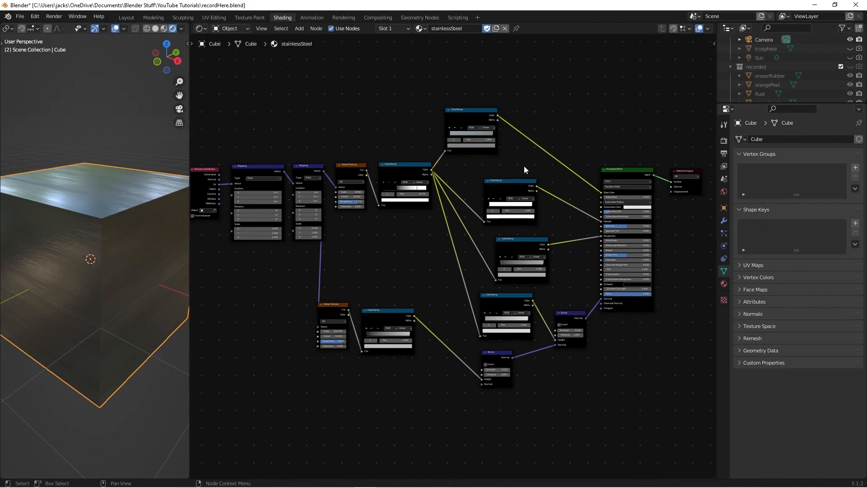
{"action": "key", "text": "ctrl+s"}
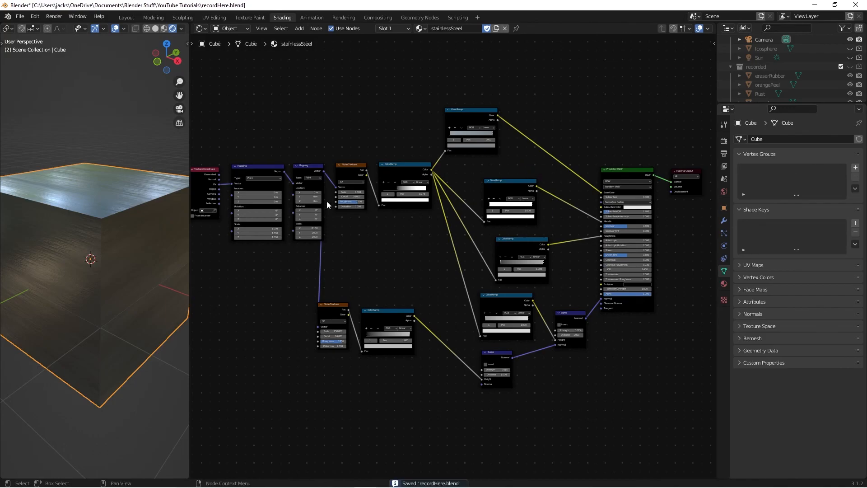